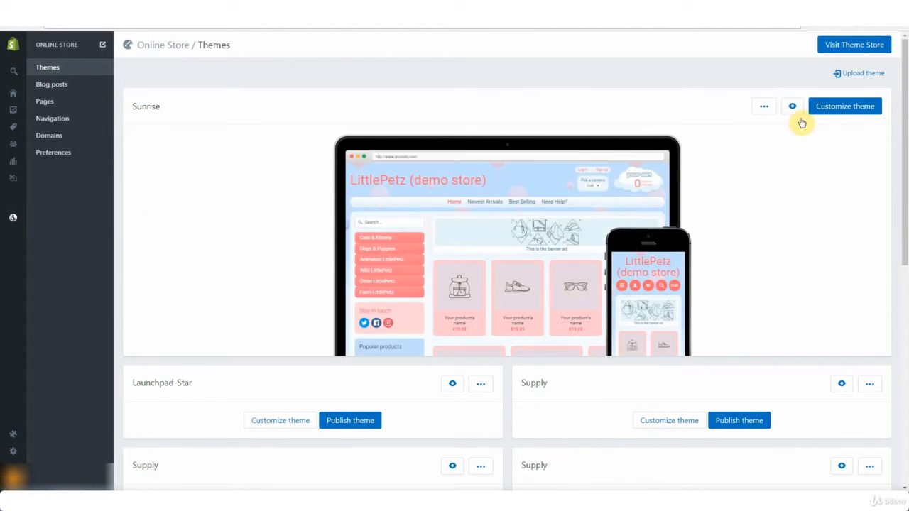
Open the Sunrise theme for customization and look over the home page preview down to the footer.
click(843, 108)
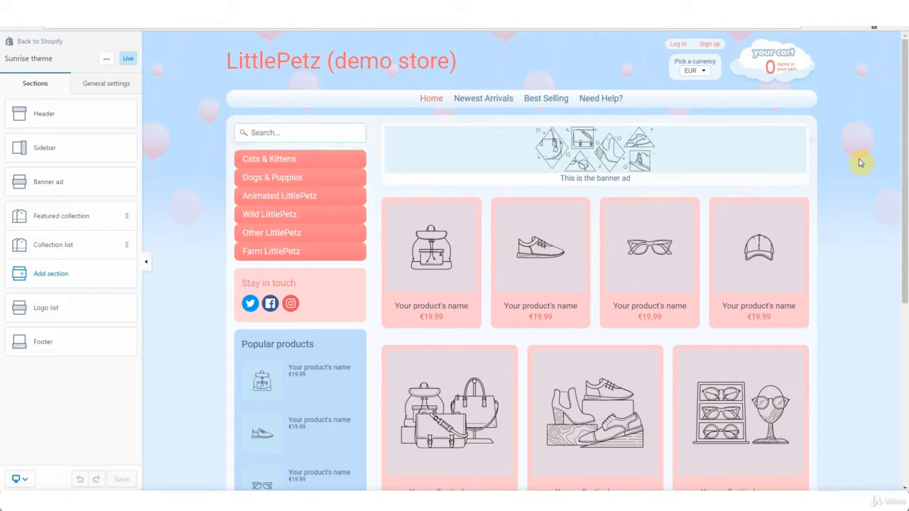
drag(901, 91, 903, 332)
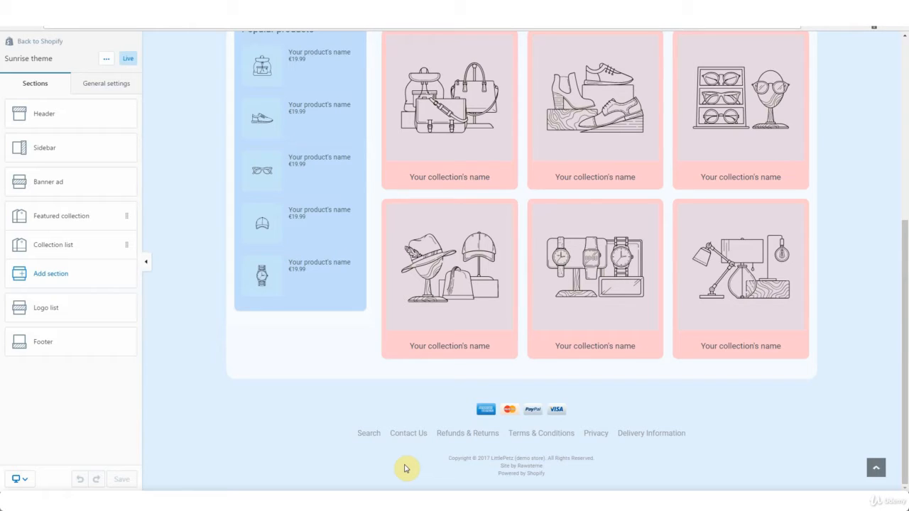
drag(899, 319, 891, 128)
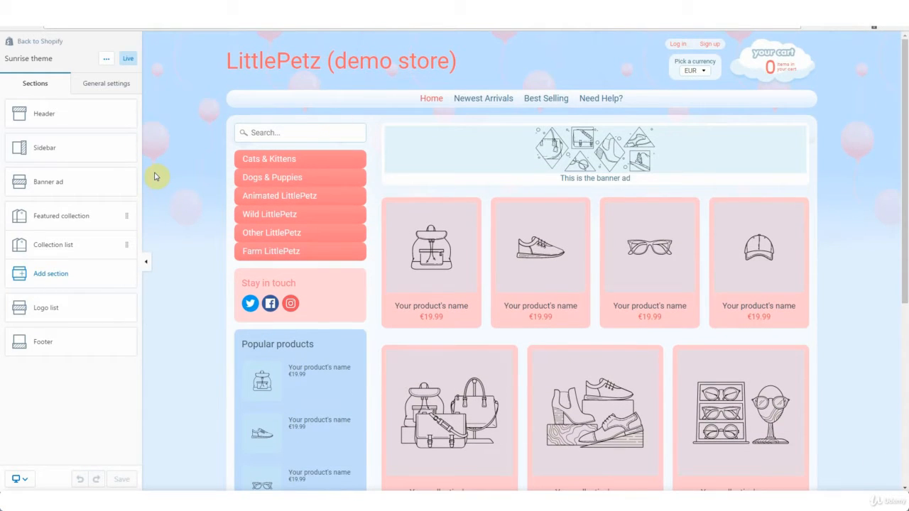
Open the theme's general Colors settings and review the options from the site background image down to pagination.
click(103, 89)
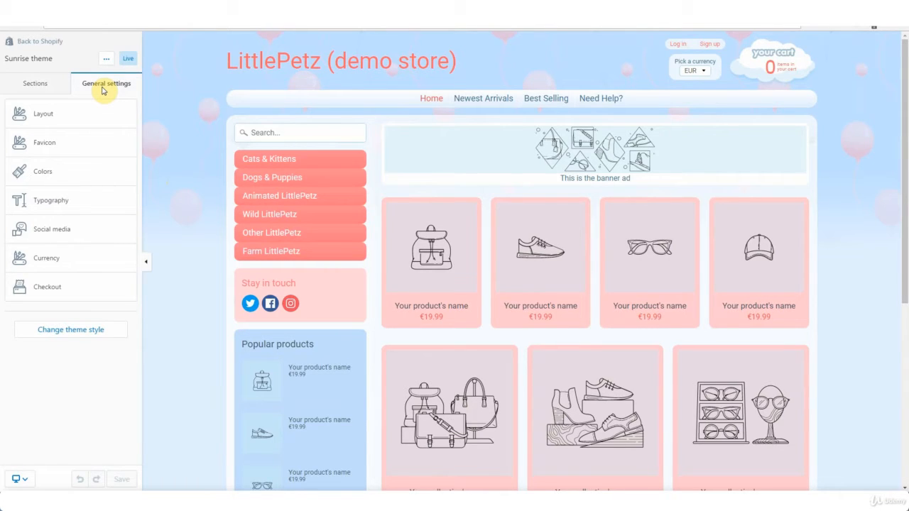
click(62, 177)
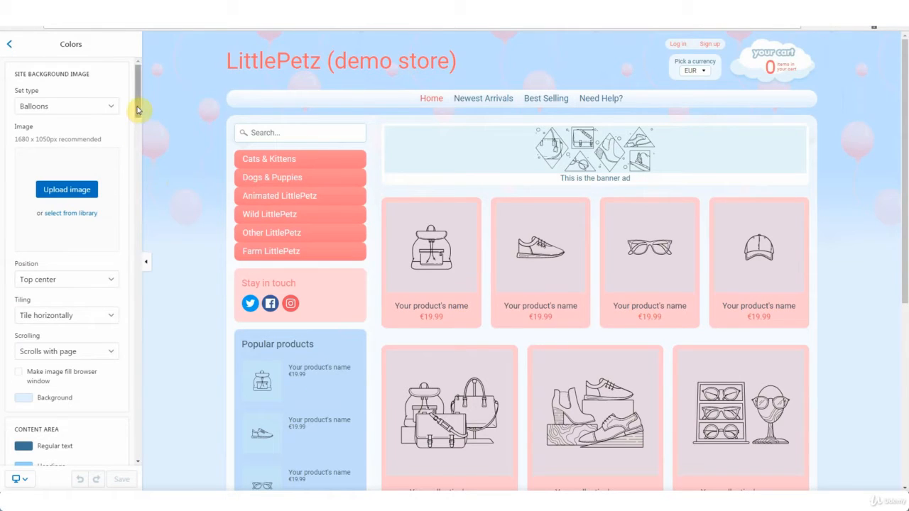
drag(138, 109, 138, 153)
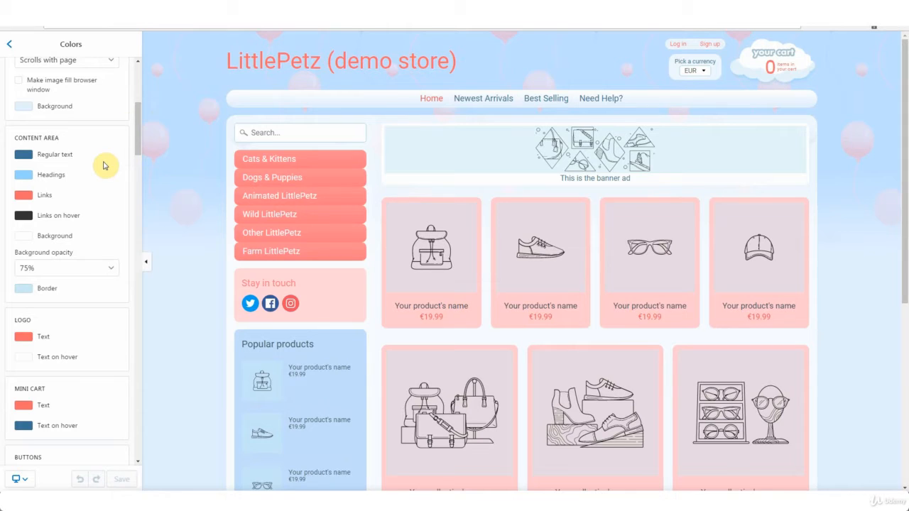
scroll(104, 166, down, 1)
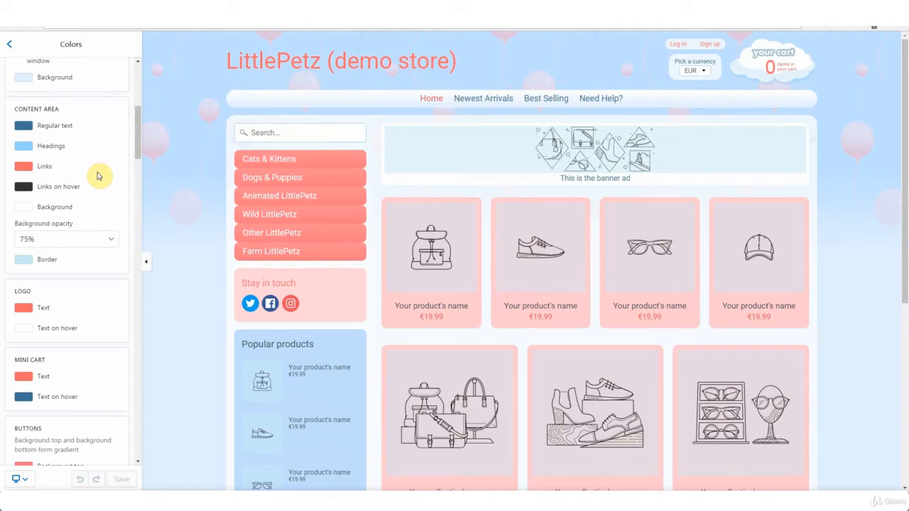
drag(137, 125, 140, 369)
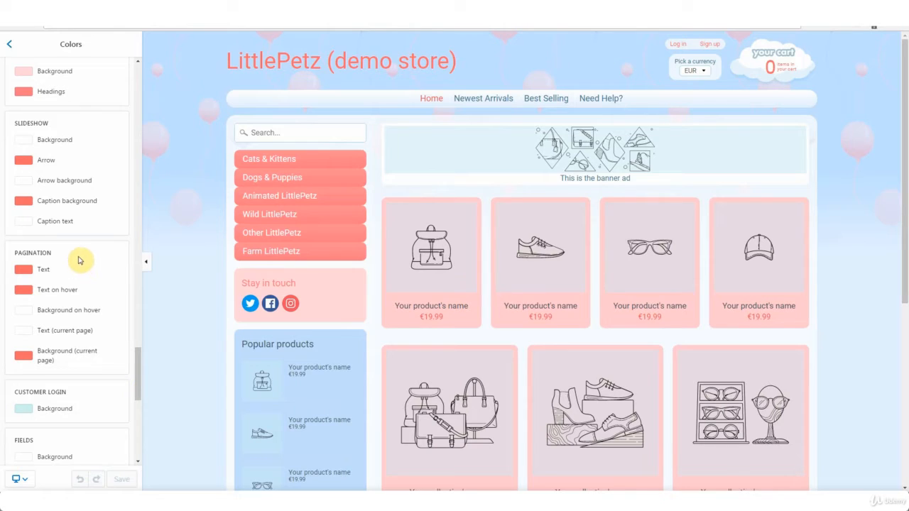
Try #58ebff as the slideshow's caption background color and undo the change.
click(64, 203)
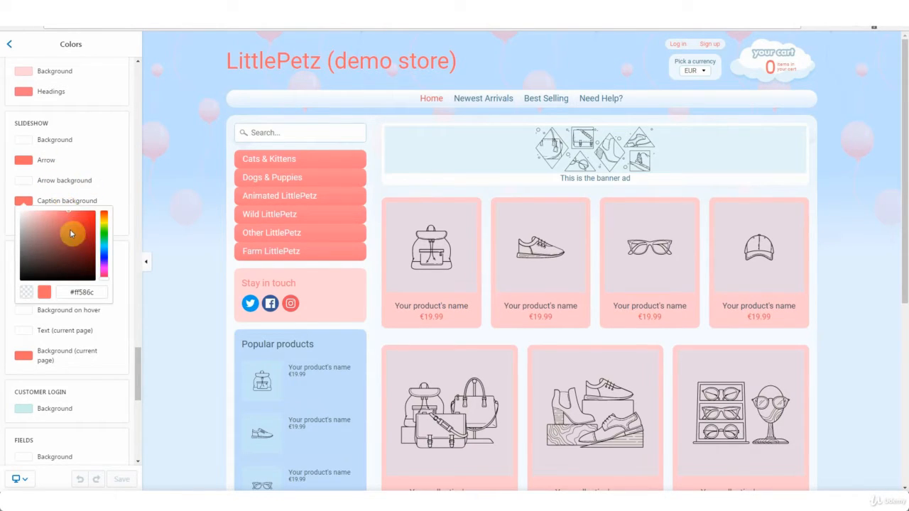
click(104, 246)
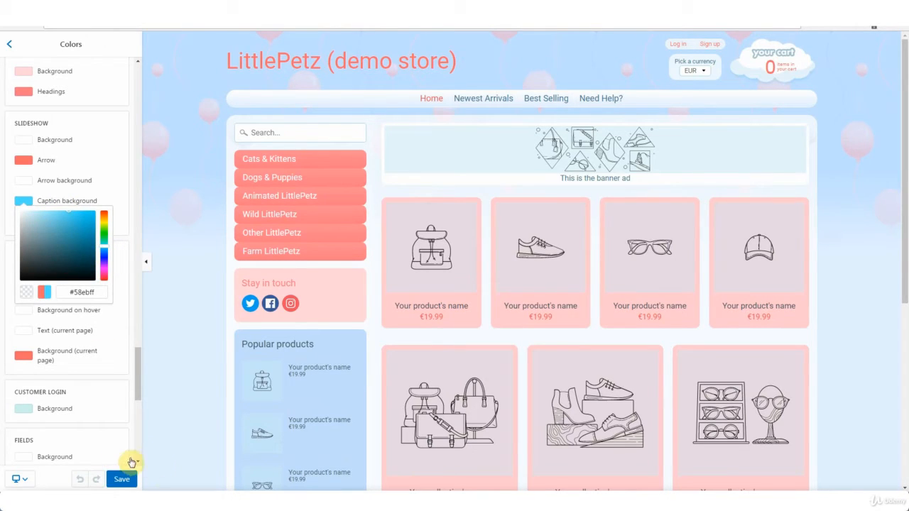
click(120, 480)
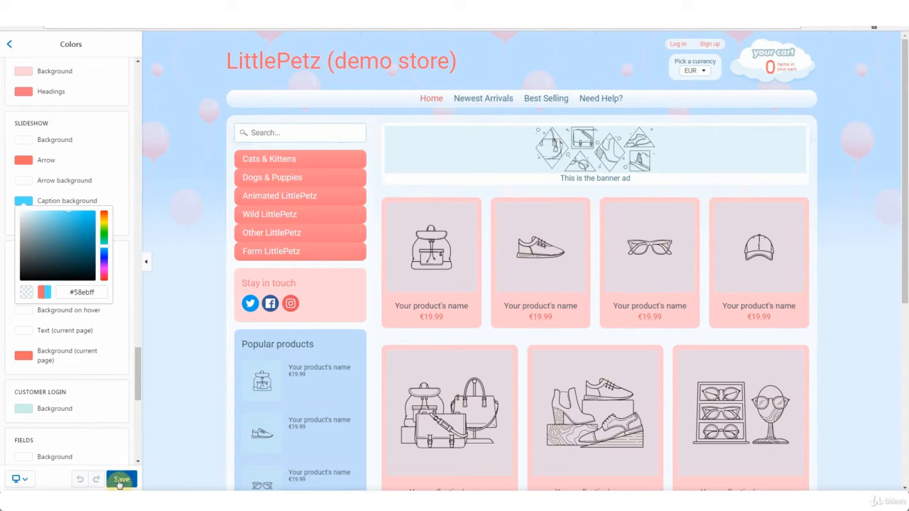
click(12, 49)
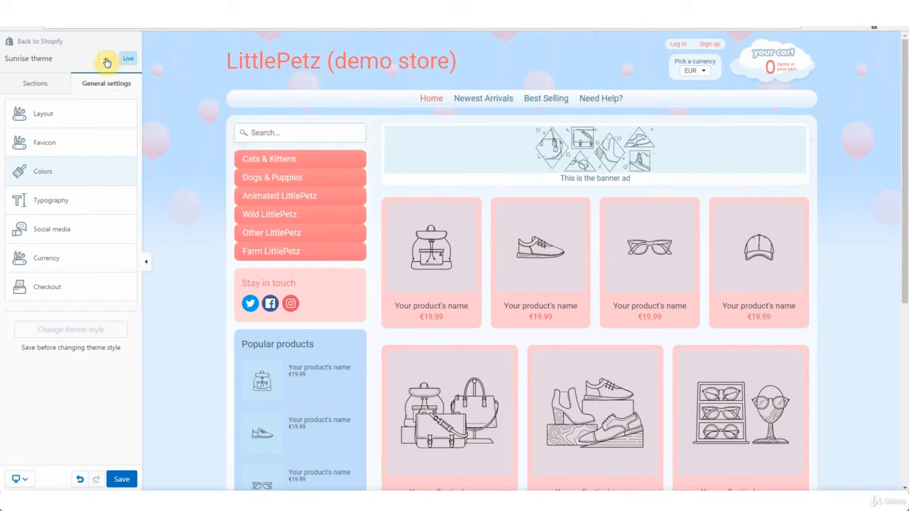
key(ctrl+z)
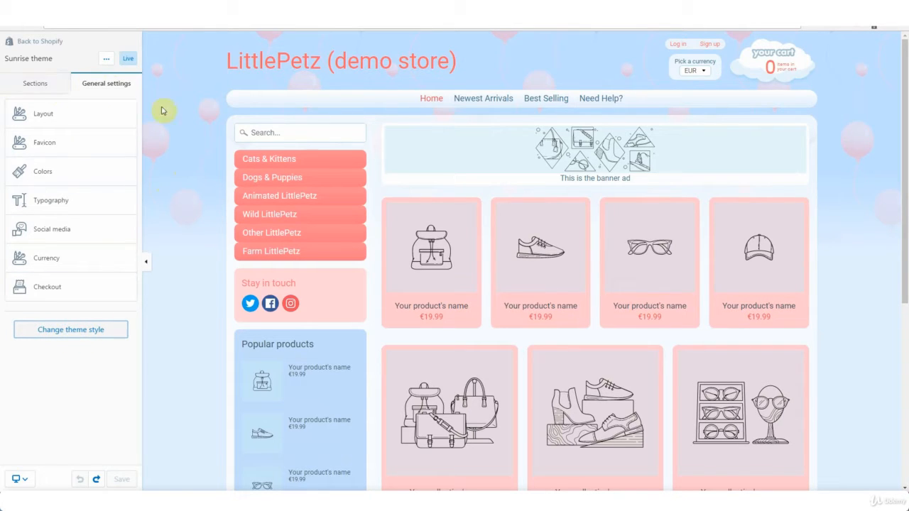
Preview the Beach Hut, Uplift, Digitale and Spring theme styles on the store, and cancel the style change.
click(75, 334)
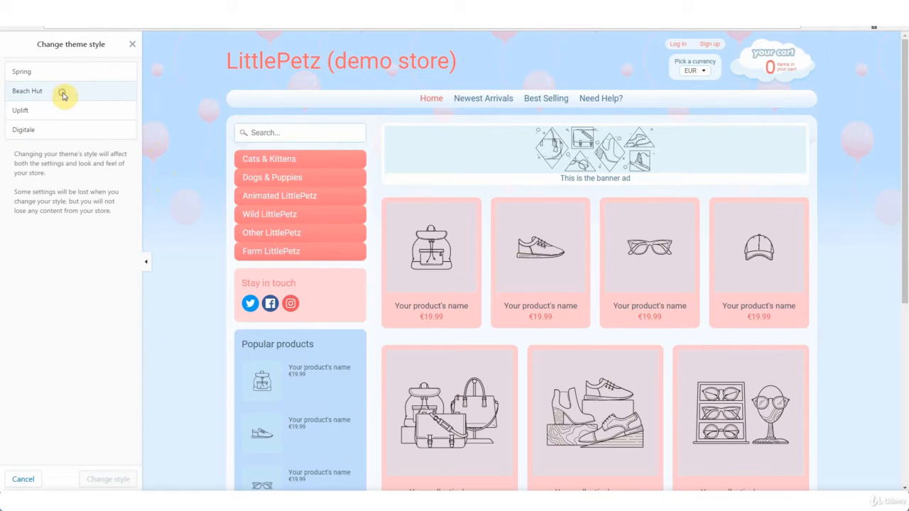
click(63, 94)
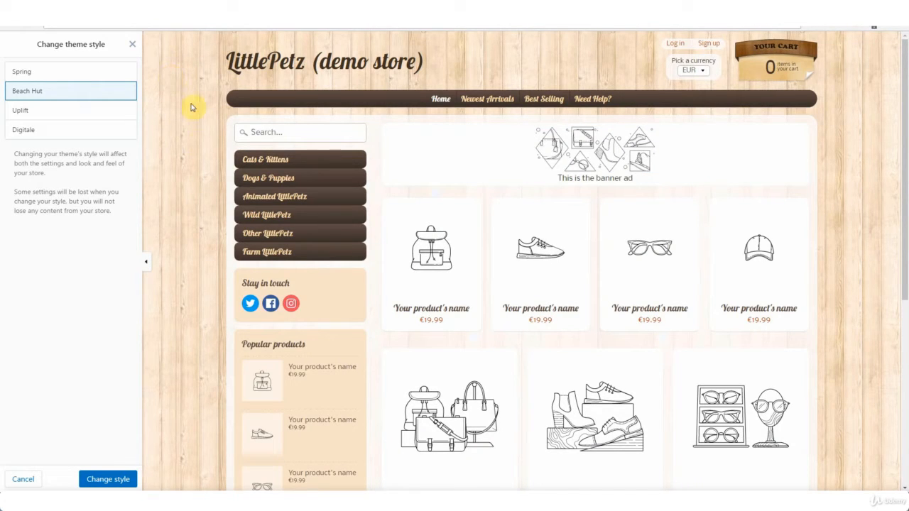
click(75, 112)
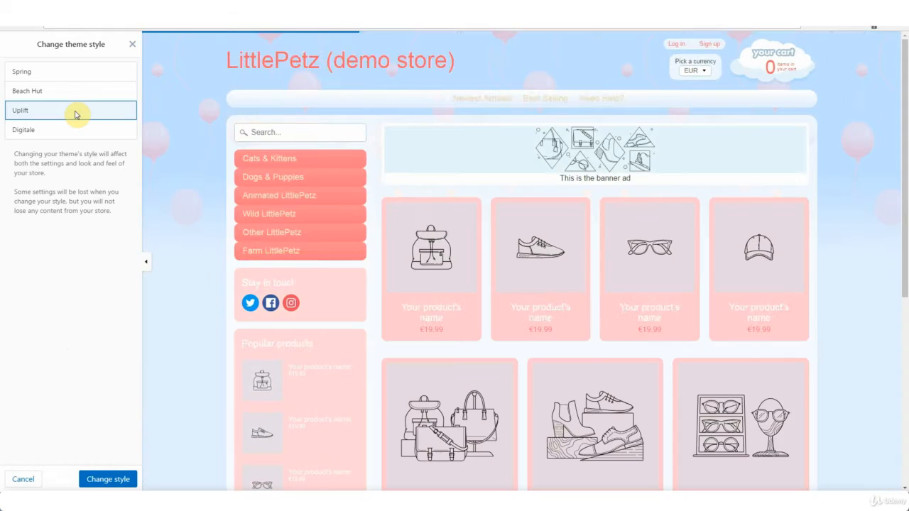
click(58, 133)
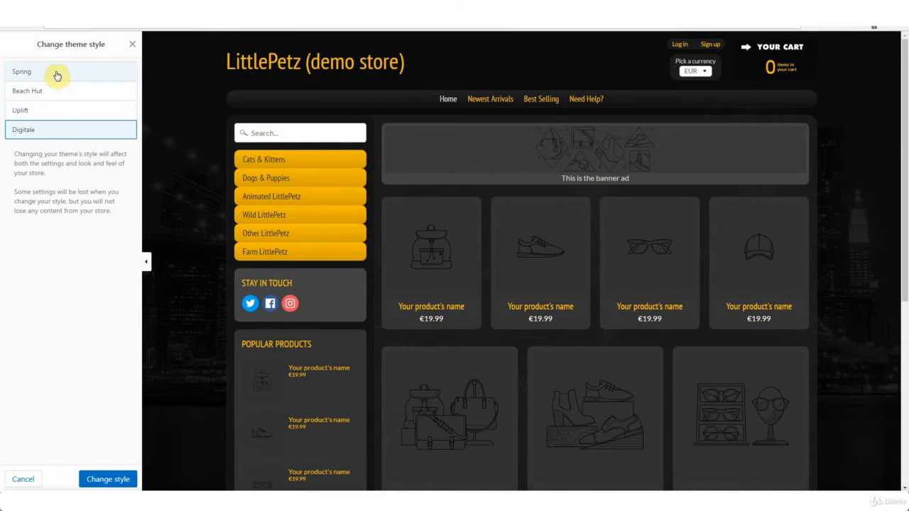
click(55, 71)
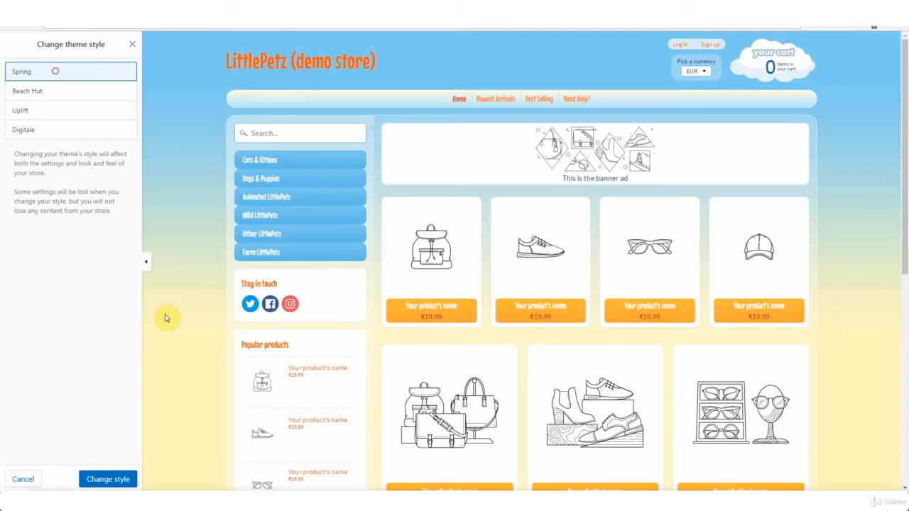
click(23, 480)
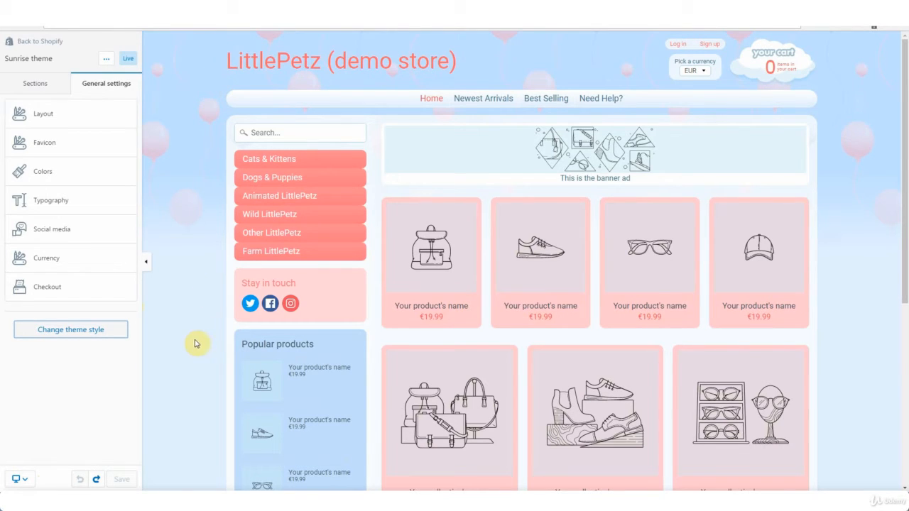
In the Layout settings, try the Squared elements theme style and restore Rounded elements.
click(90, 122)
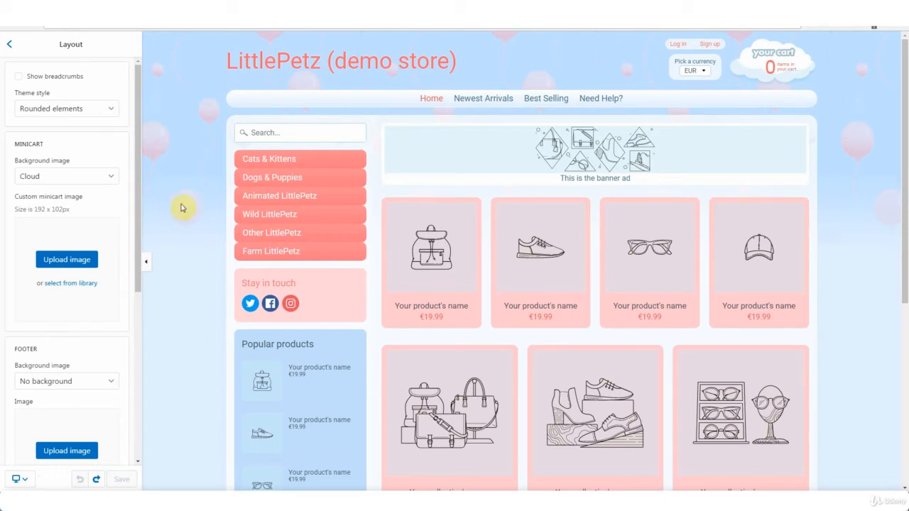
click(109, 111)
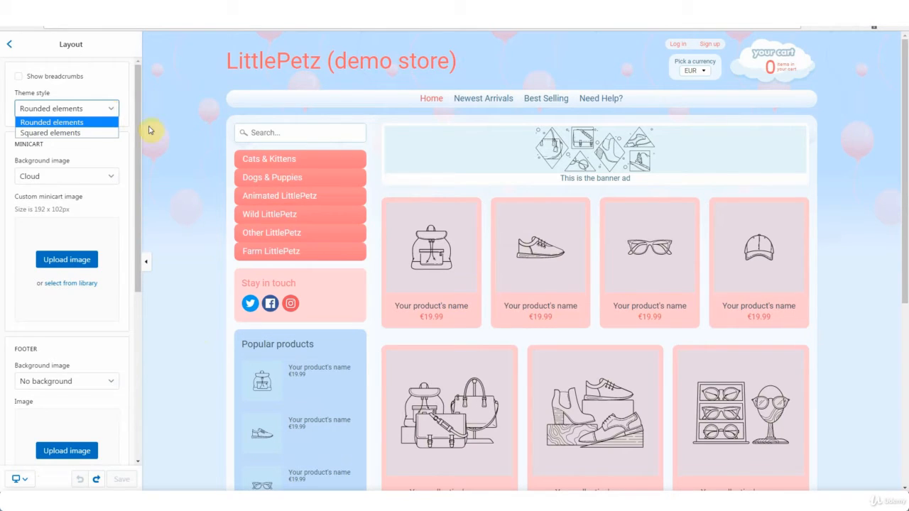
mouse_move(136, 123)
mouse_down()
mouse_move(138, 284)
mouse_move(139, 126)
mouse_up()
click(107, 109)
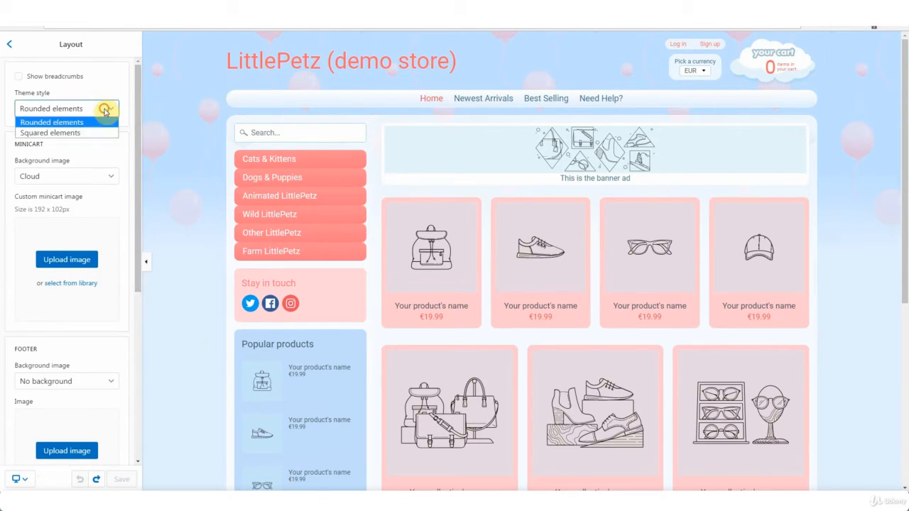
click(107, 116)
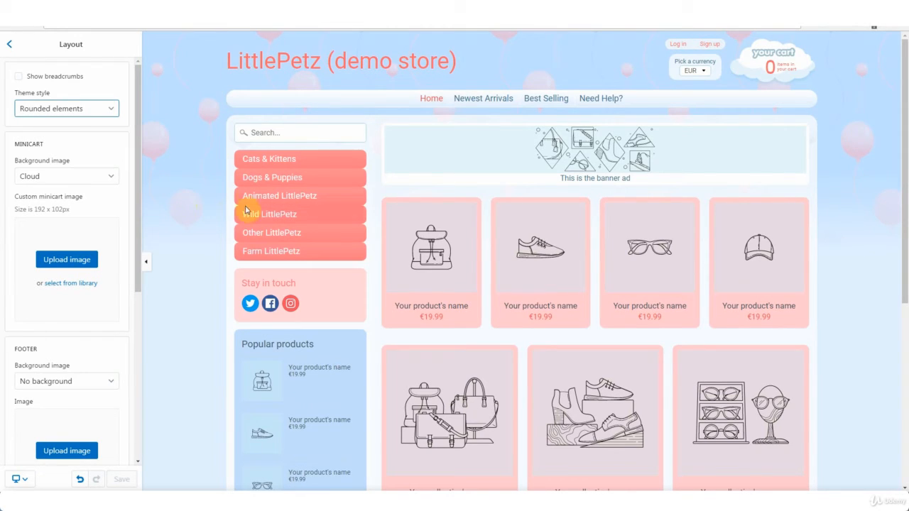
click(113, 111)
click(92, 131)
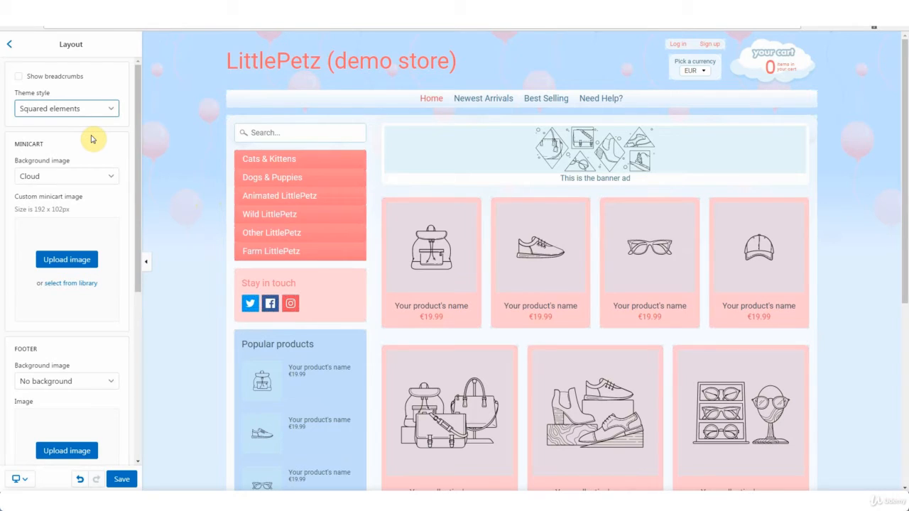
click(107, 109)
click(97, 122)
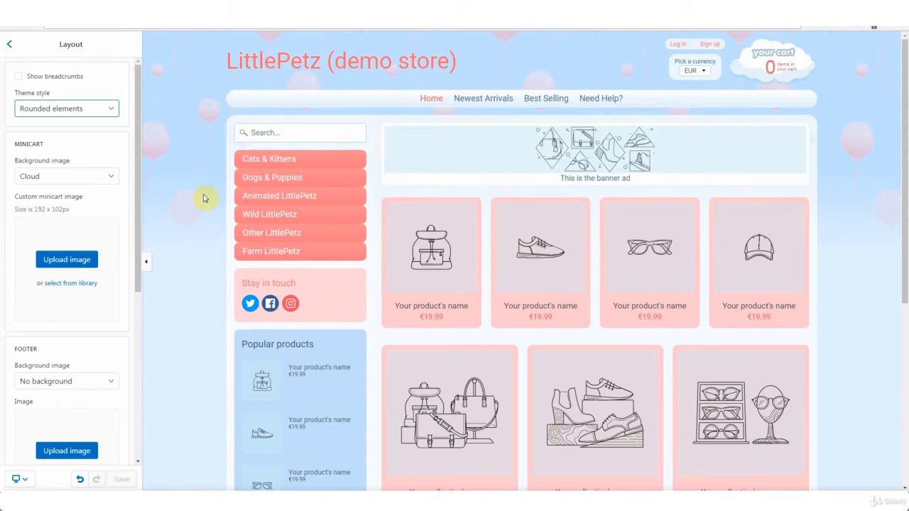
Try the Simple dark background image for the minicart and switch it back to Cloud.
click(105, 182)
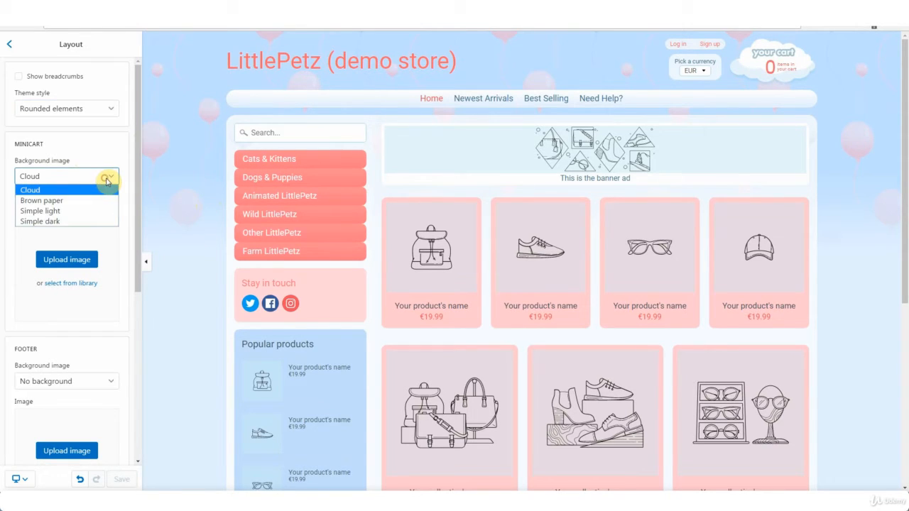
click(74, 221)
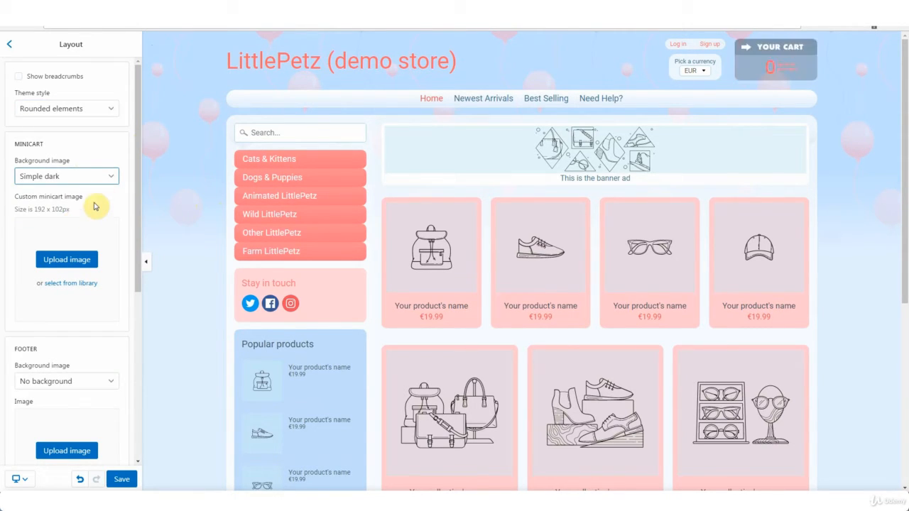
click(106, 179)
click(100, 188)
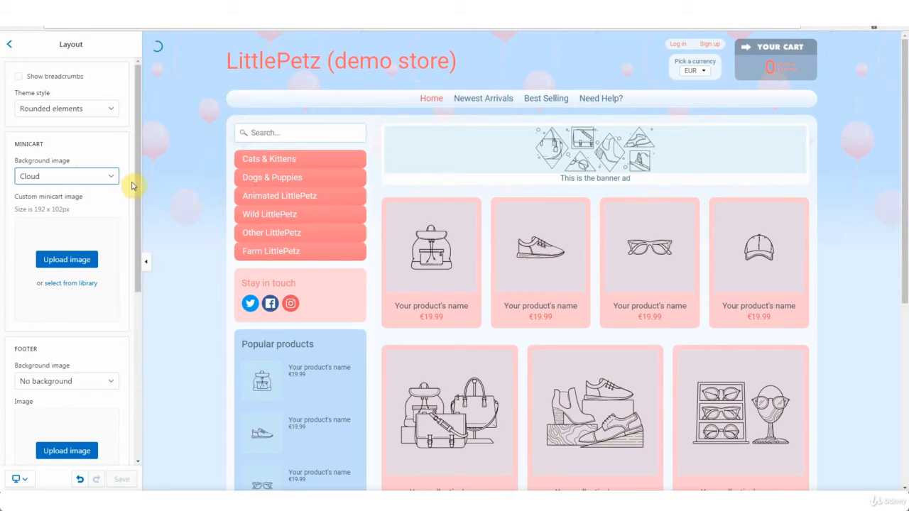
Try the Clouds background image for the footer, set it back to No background, and leave the Layout settings.
scroll(137, 180, down, 3)
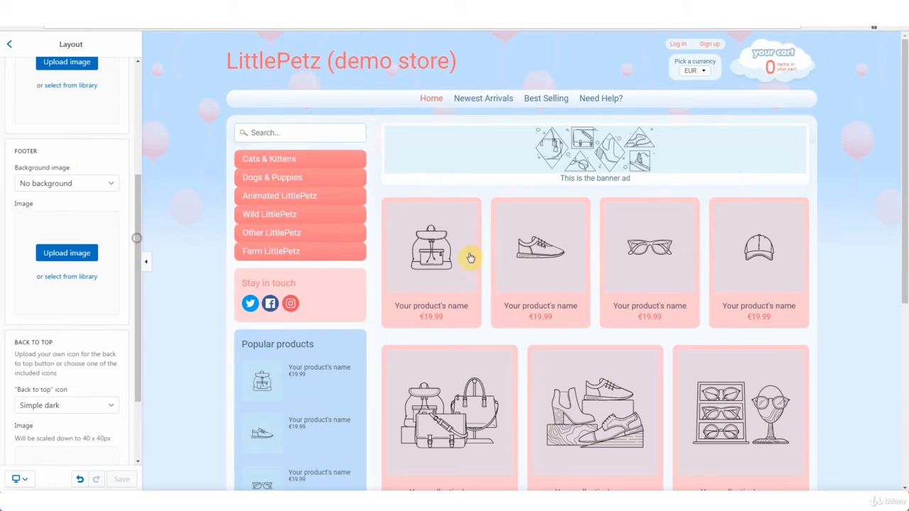
scroll(906, 250, down, 5)
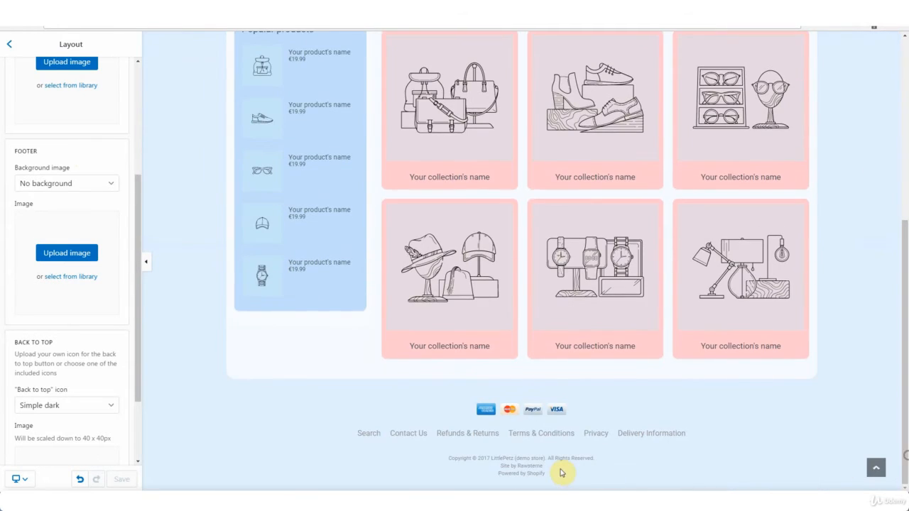
click(111, 186)
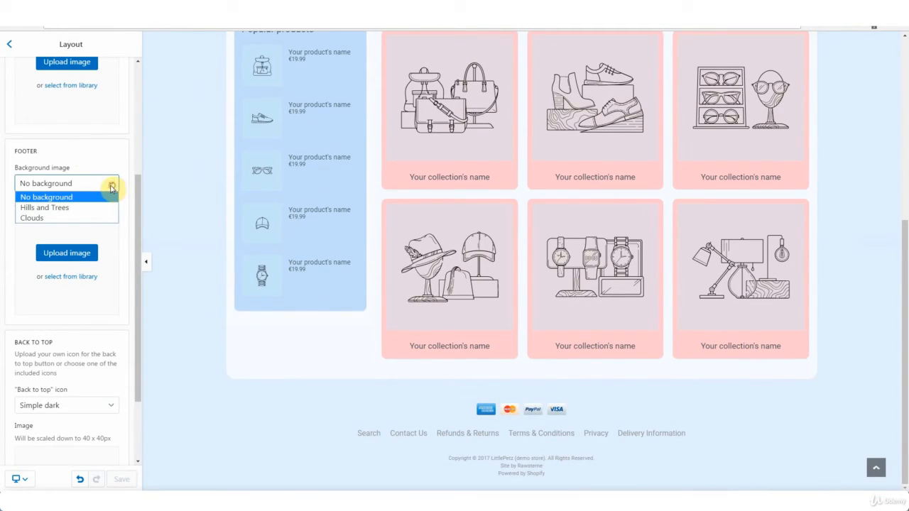
click(71, 217)
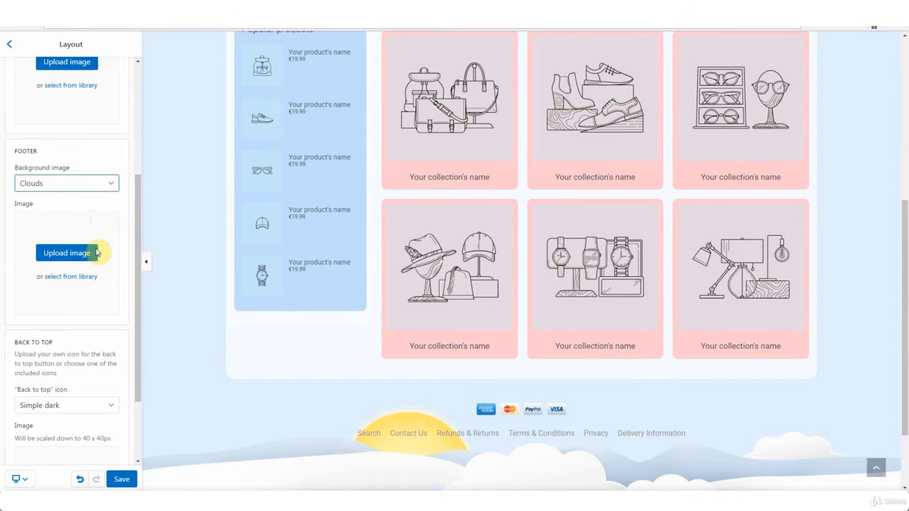
click(110, 184)
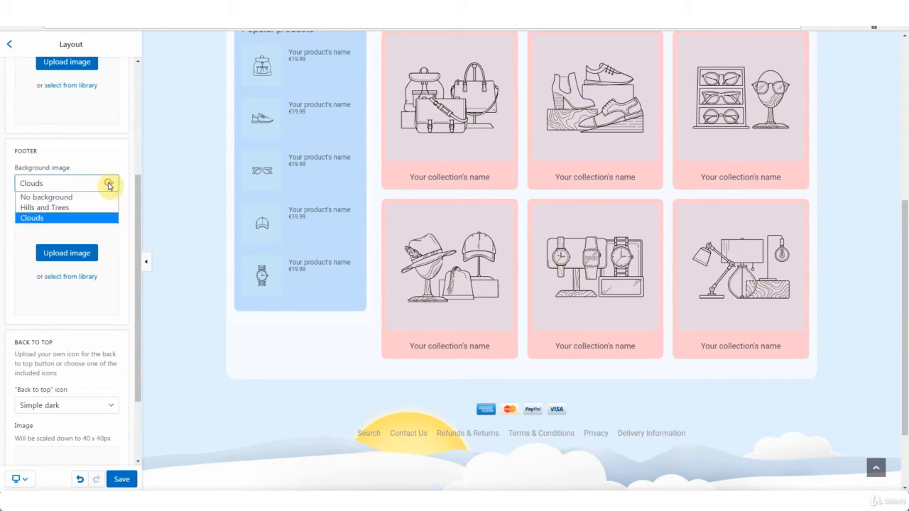
click(99, 198)
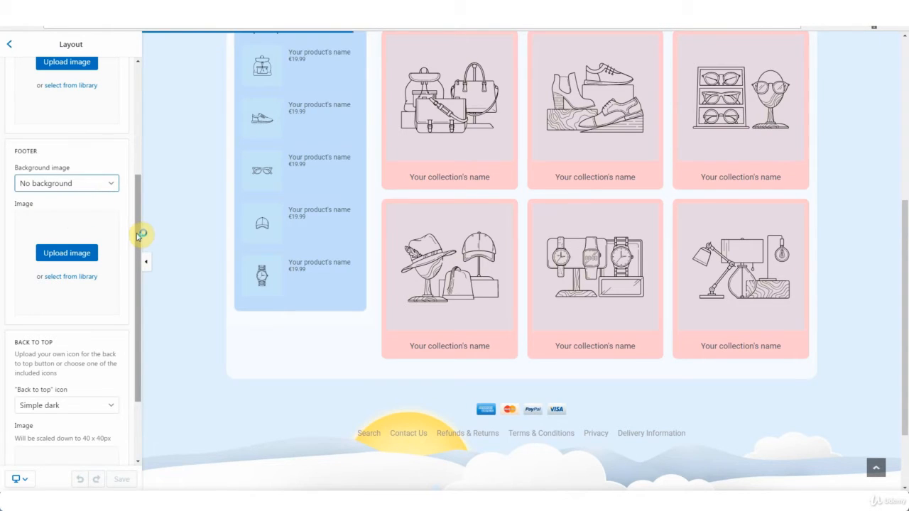
click(138, 238)
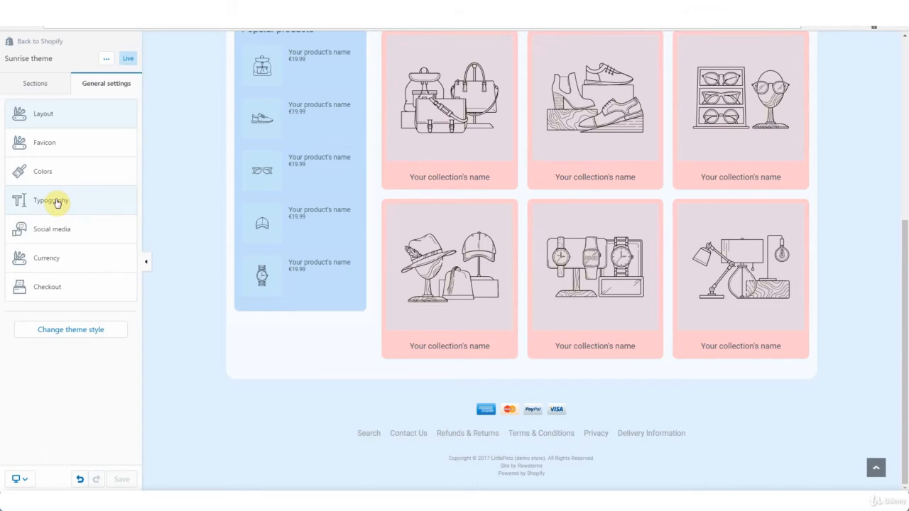
Review the Typography settings, checking the font, font style and font weight choices for headings.
click(53, 202)
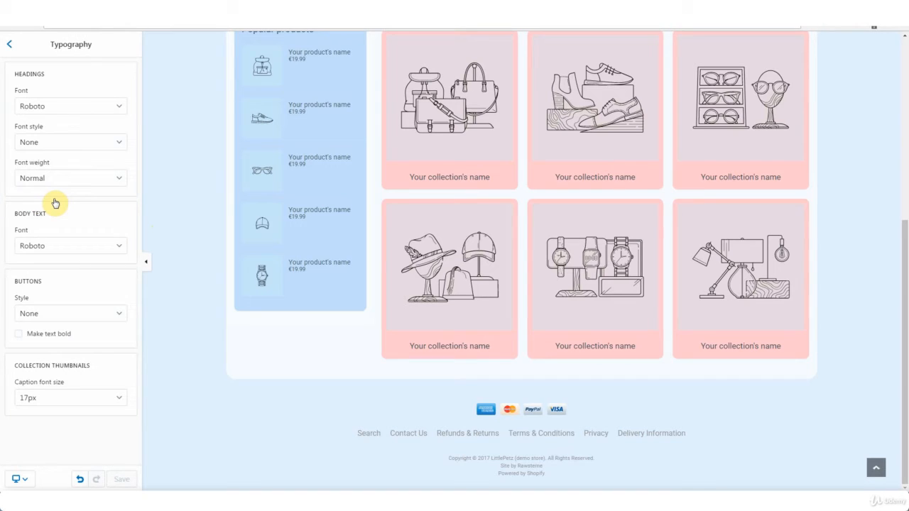
drag(903, 298, 906, 107)
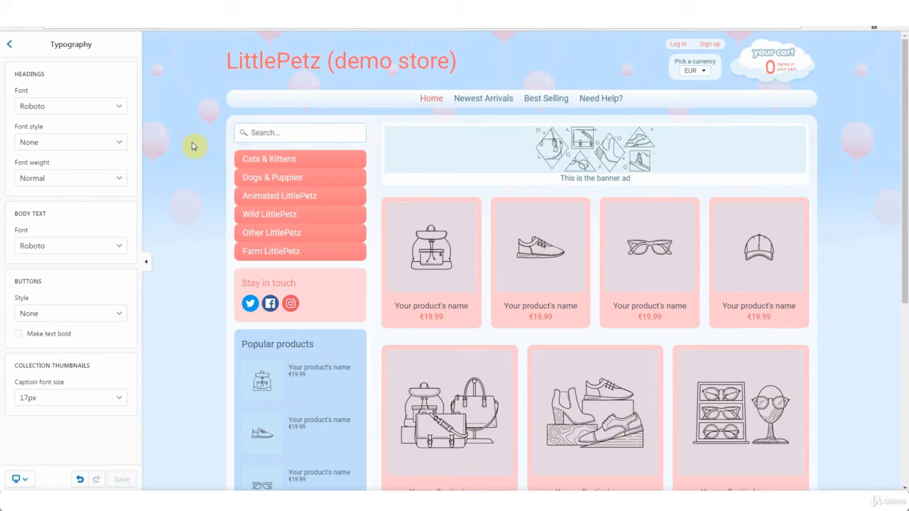
click(120, 106)
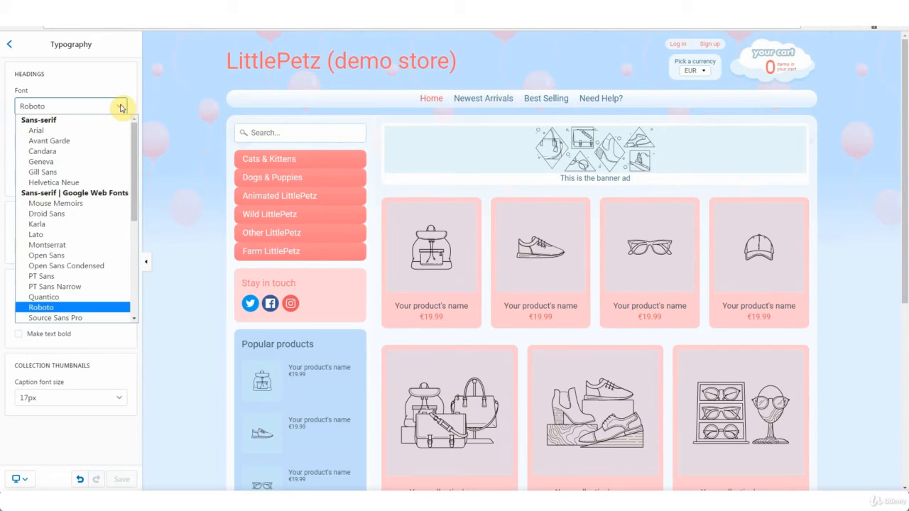
click(121, 107)
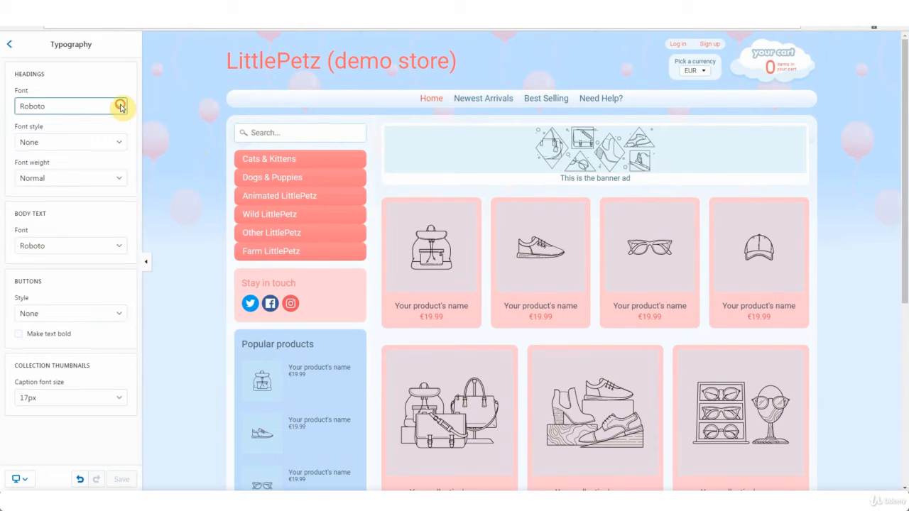
click(120, 145)
click(120, 143)
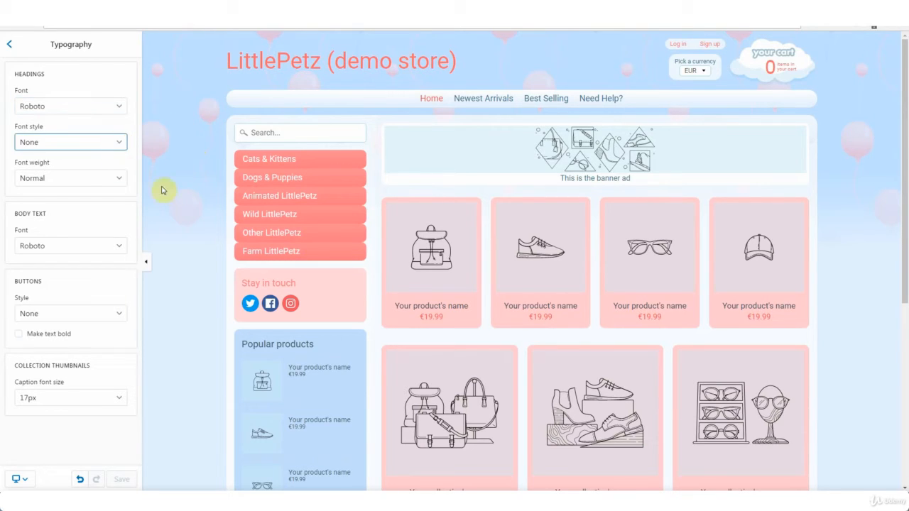
click(120, 180)
click(119, 179)
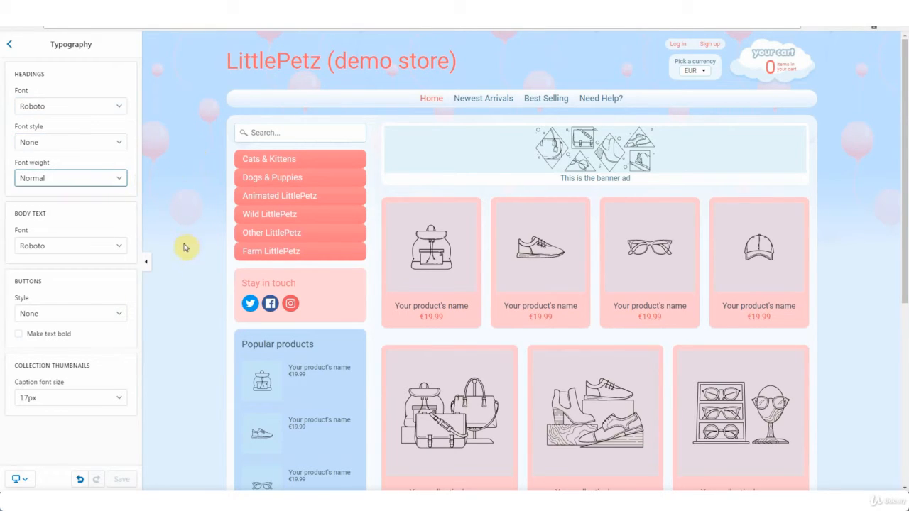
click(10, 48)
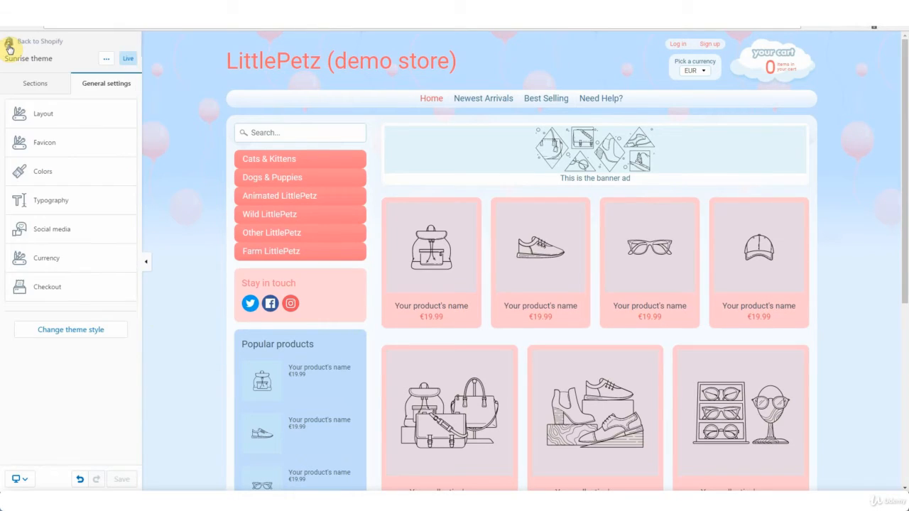
Review the sharing options and account links in the Social media settings.
click(64, 234)
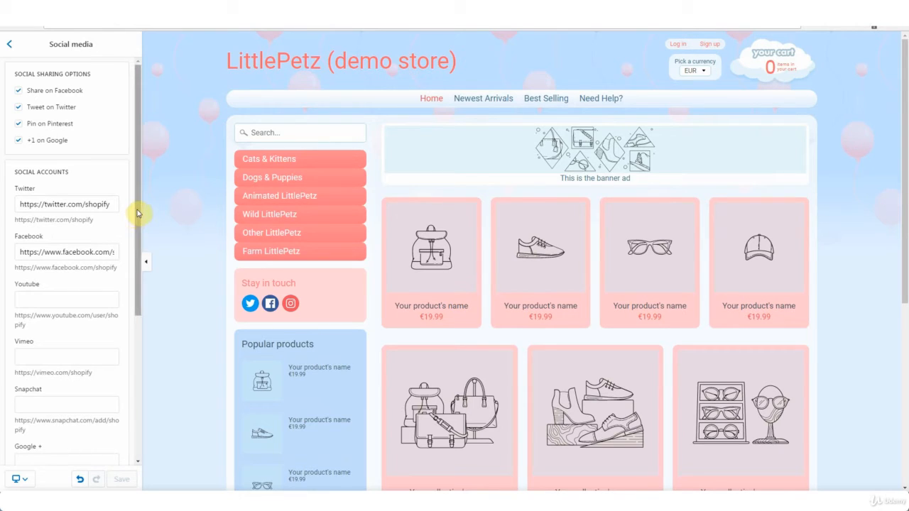
mouse_move(138, 197)
mouse_down()
mouse_move(129, 323)
mouse_move(142, 196)
mouse_up()
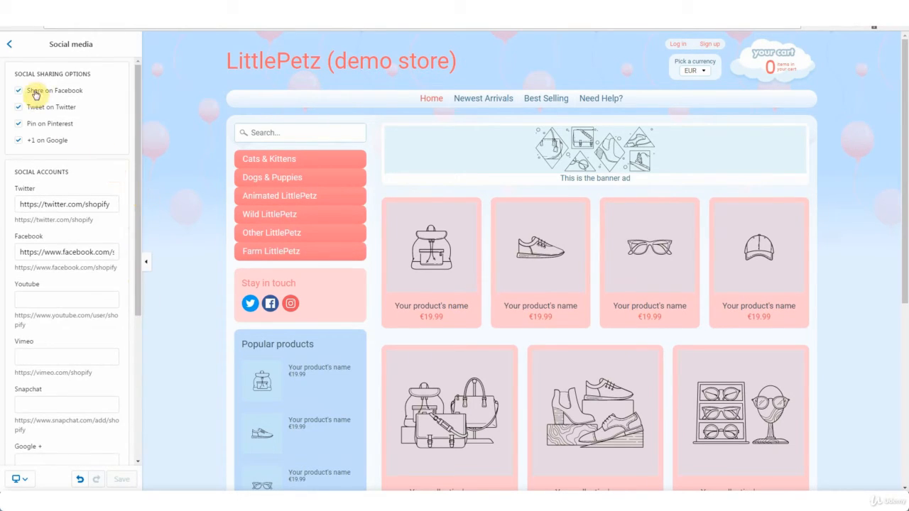
click(9, 44)
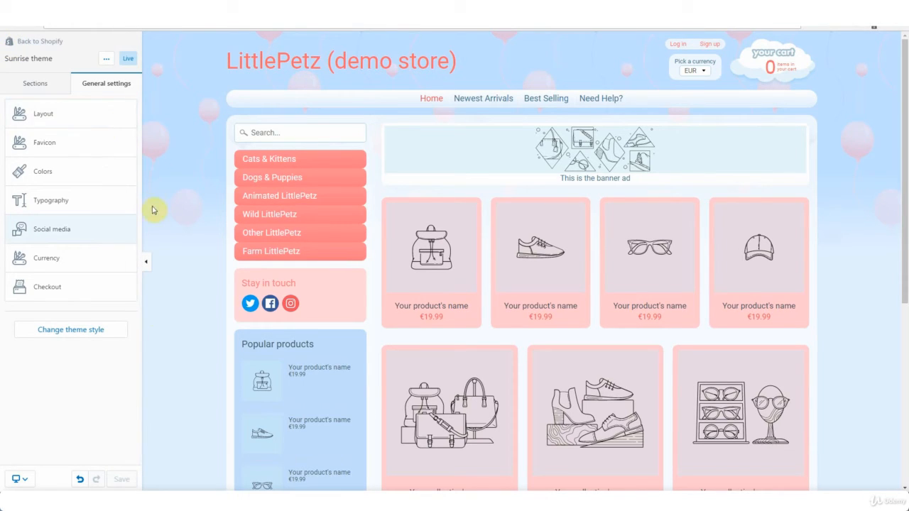
Open the Currency settings and switch the store preview's currency picker to GBP.
click(53, 260)
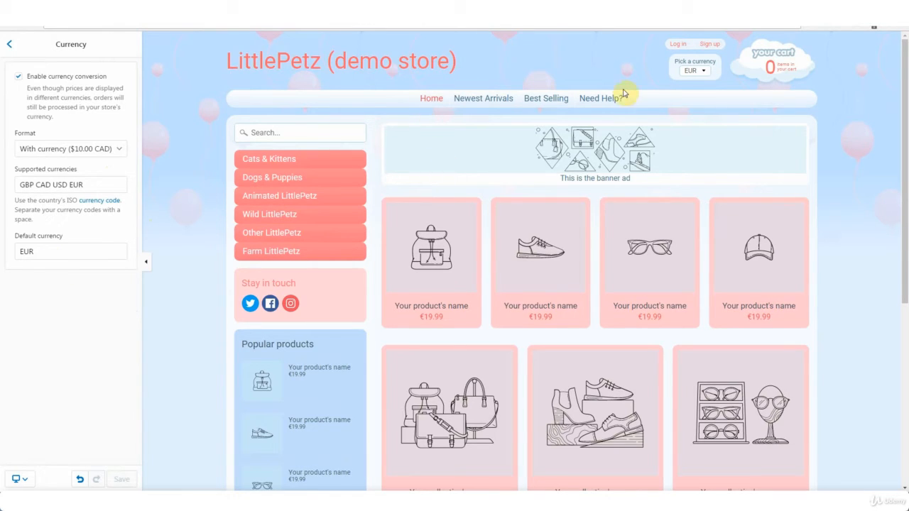
click(706, 72)
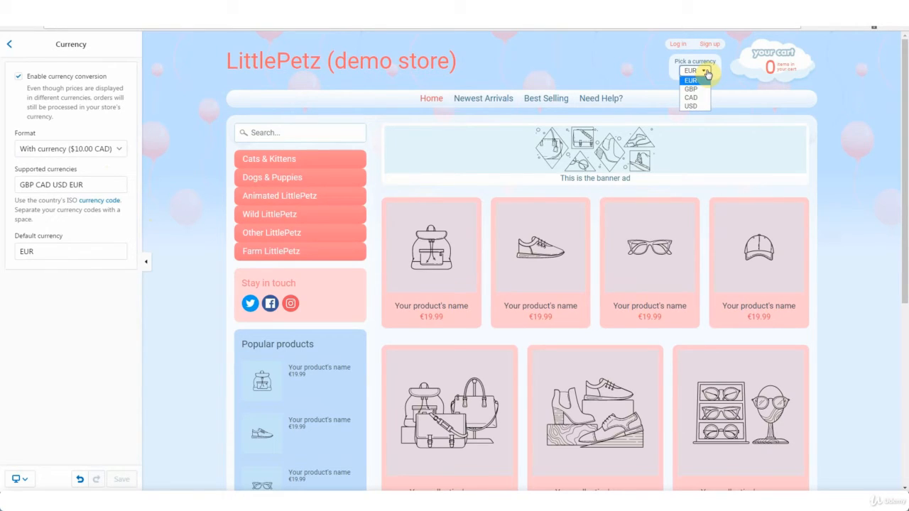
click(567, 72)
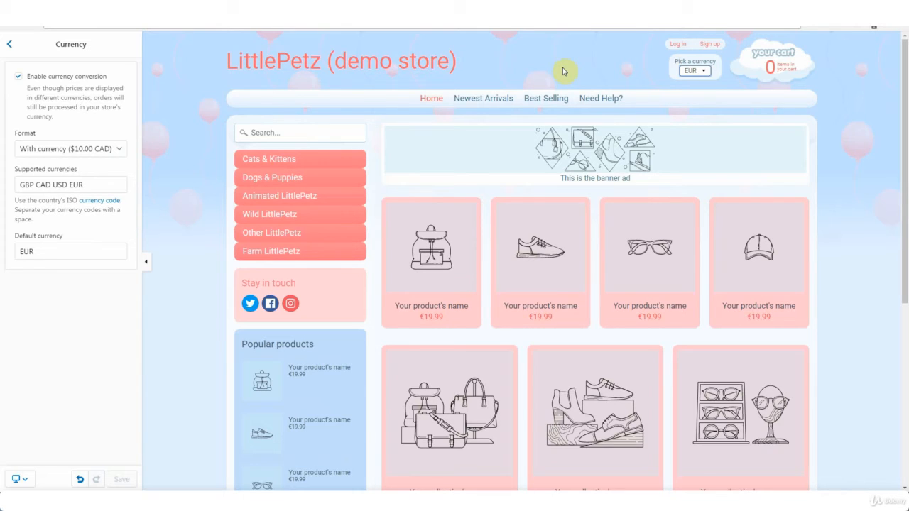
click(703, 73)
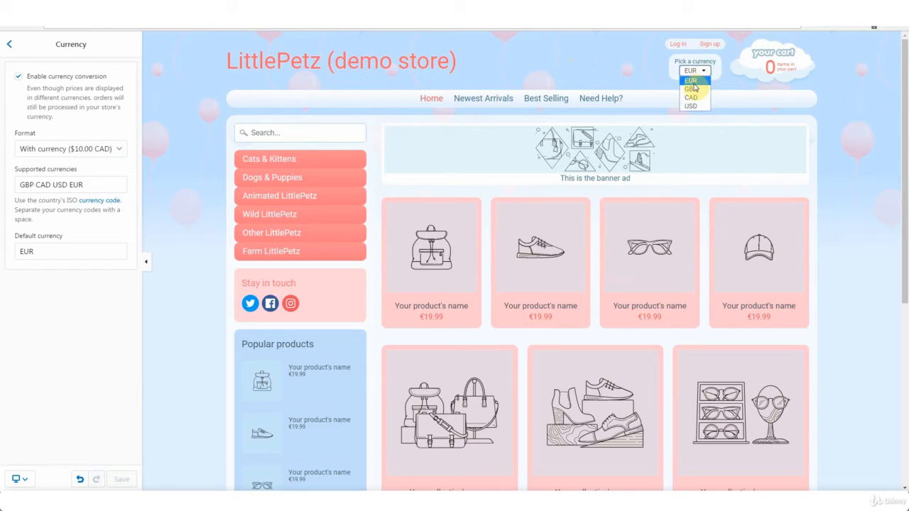
click(693, 80)
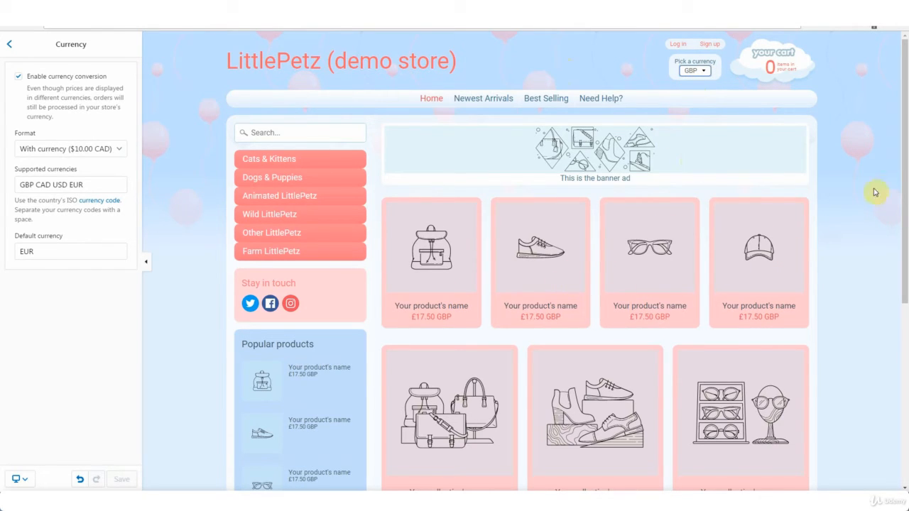
mouse_move(905, 171)
mouse_down()
mouse_move(904, 223)
mouse_move(905, 174)
mouse_up()
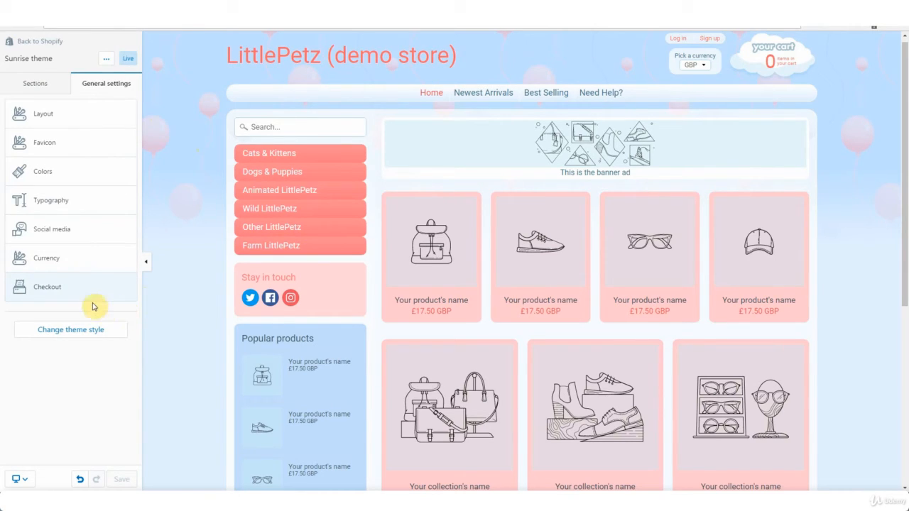
Review the banner and logo options in the Checkout settings.
click(86, 294)
mouse_move(138, 189)
mouse_down()
mouse_move(146, 274)
mouse_move(137, 349)
mouse_move(138, 188)
mouse_up()
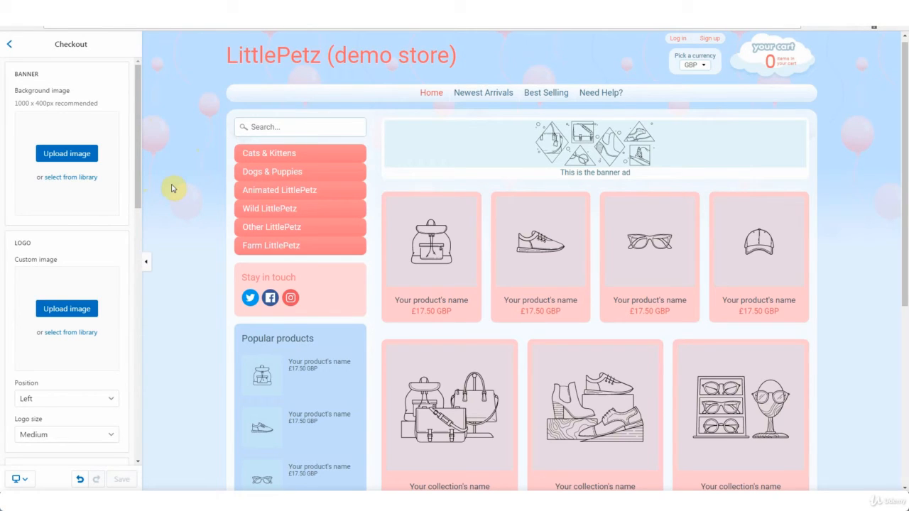
click(9, 44)
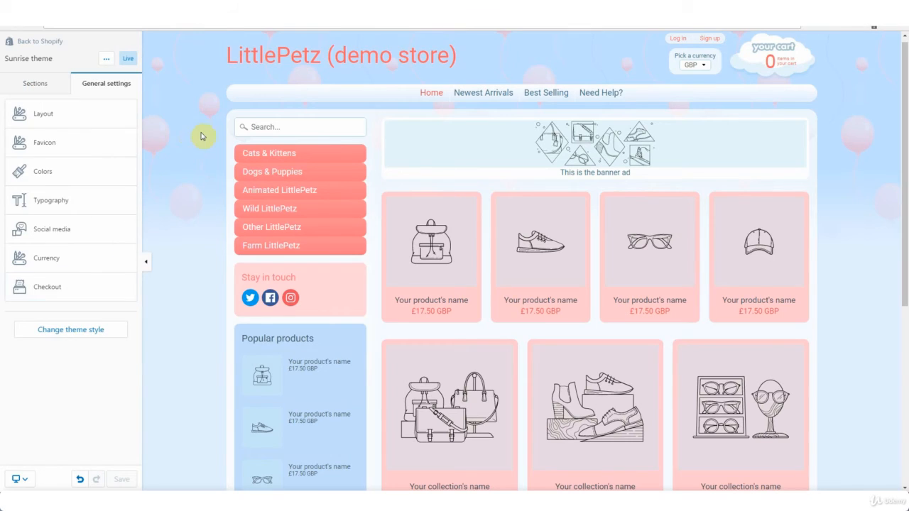
Switch to the theme's sections and check which menus can be assigned to the Header.
click(43, 83)
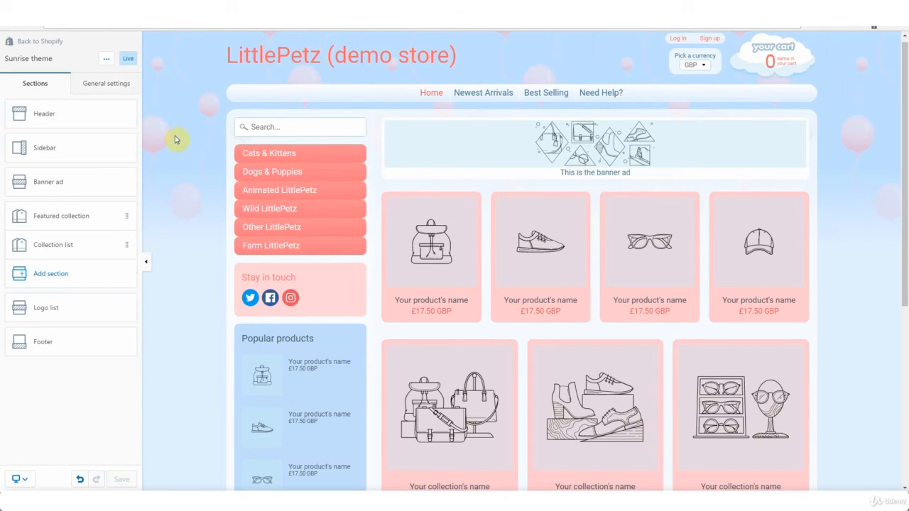
click(91, 116)
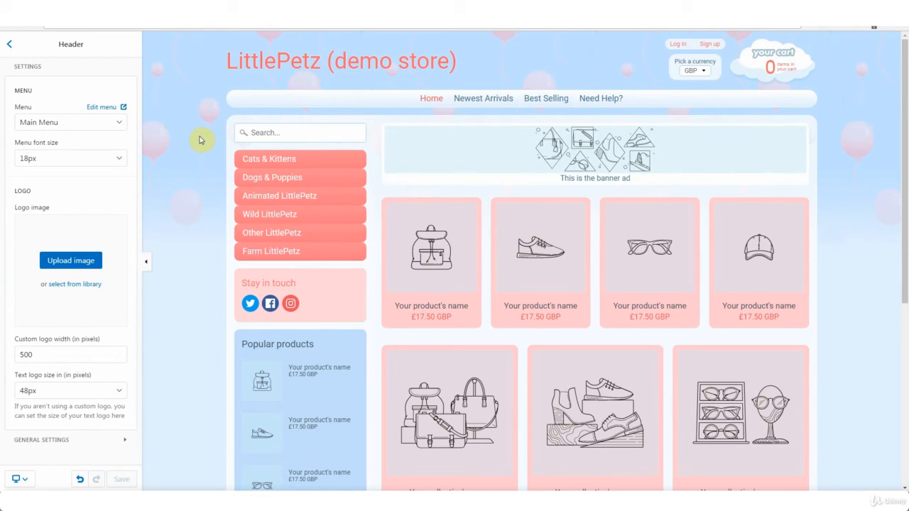
click(118, 124)
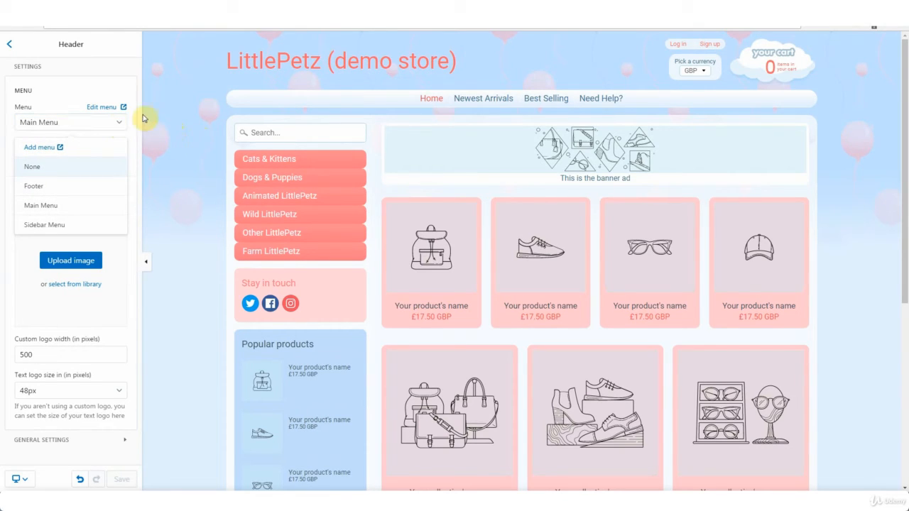
click(84, 90)
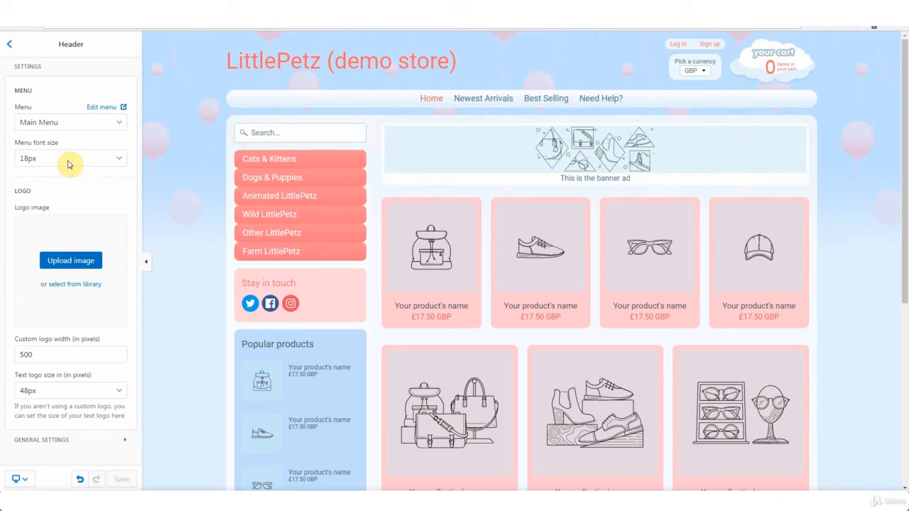
Look through the menu font sizes available for the Header section.
click(119, 161)
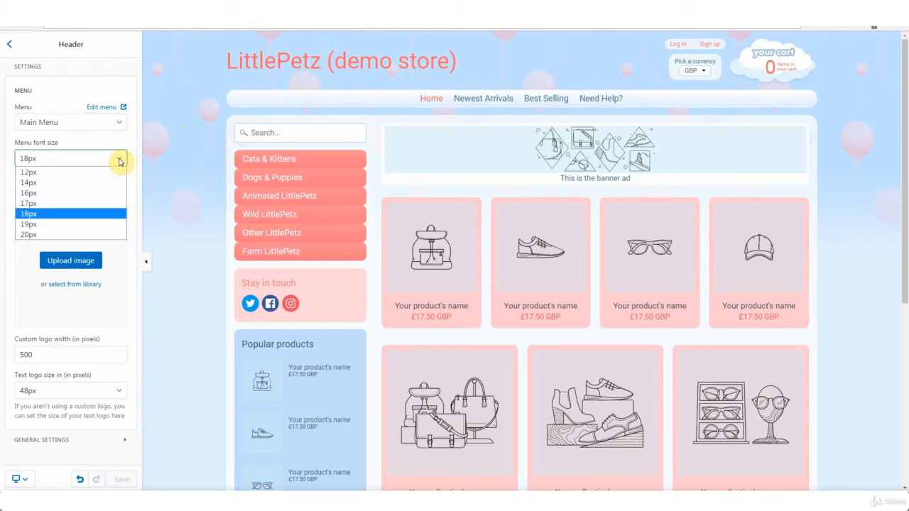
click(119, 161)
click(119, 161)
click(162, 177)
click(119, 161)
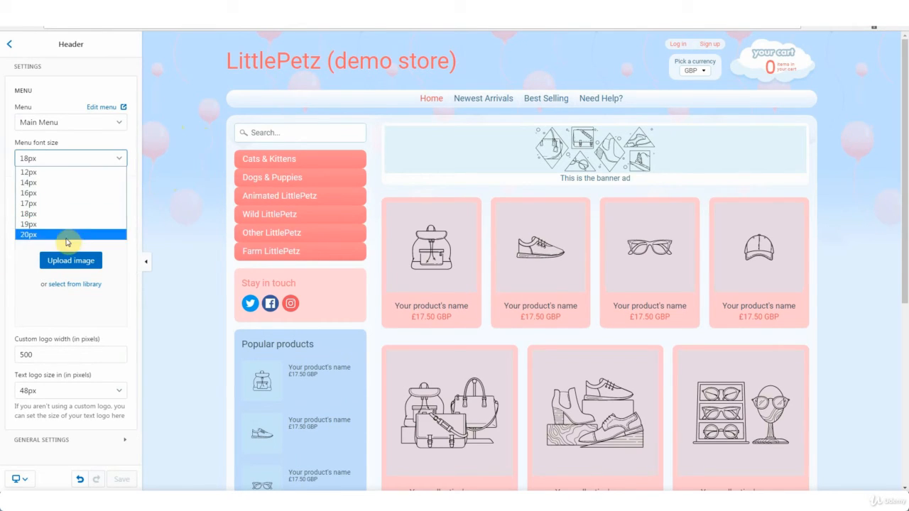
click(171, 187)
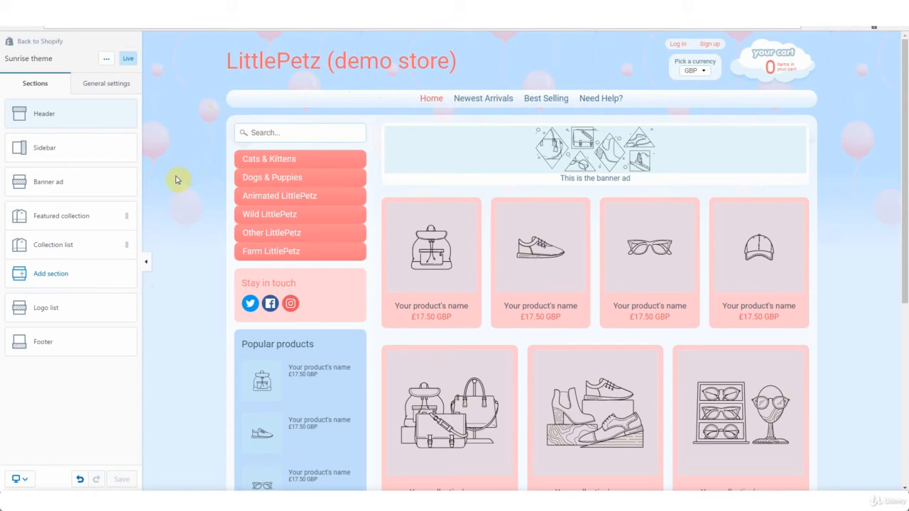
Try hiding the social icons in the Sidebar section, show them again, and review its remaining settings.
click(93, 157)
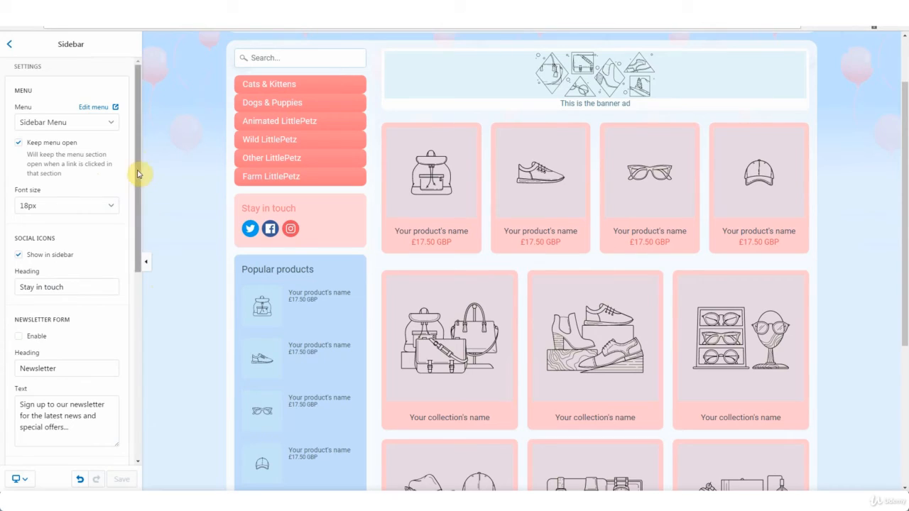
drag(138, 171, 122, 213)
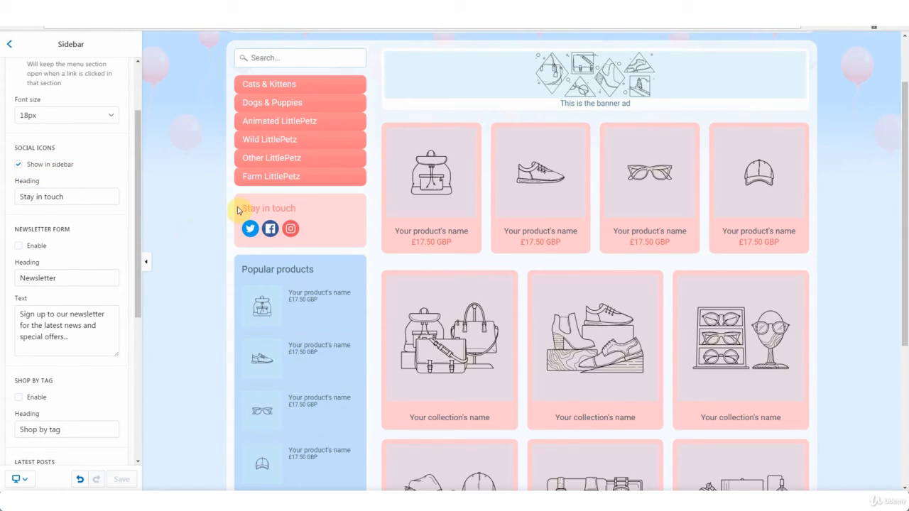
click(19, 164)
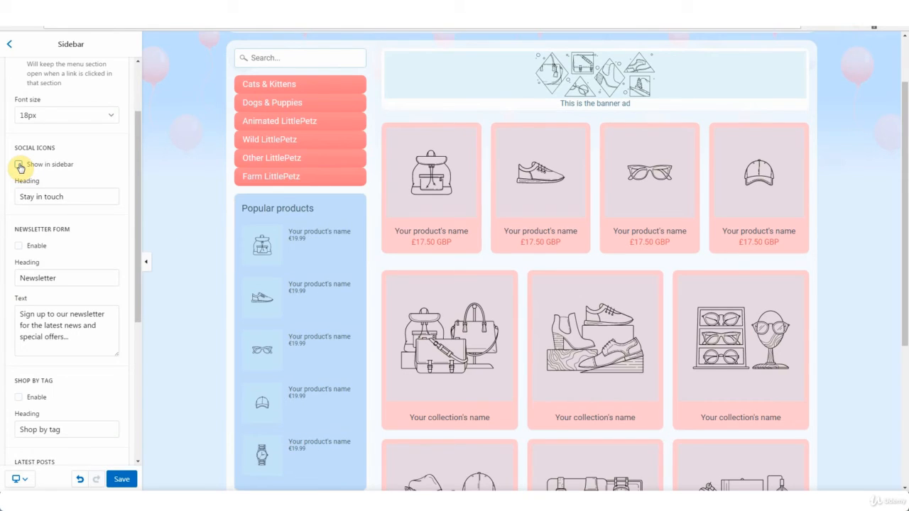
click(20, 165)
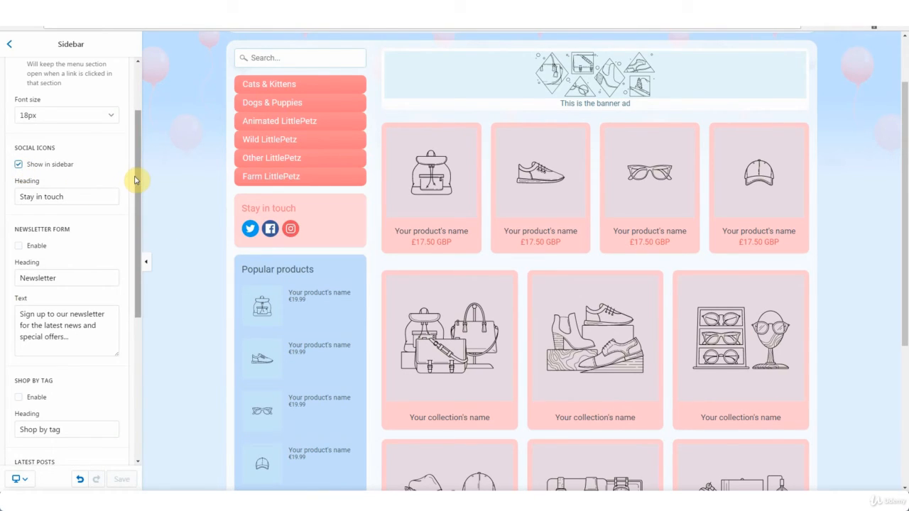
drag(134, 176, 138, 277)
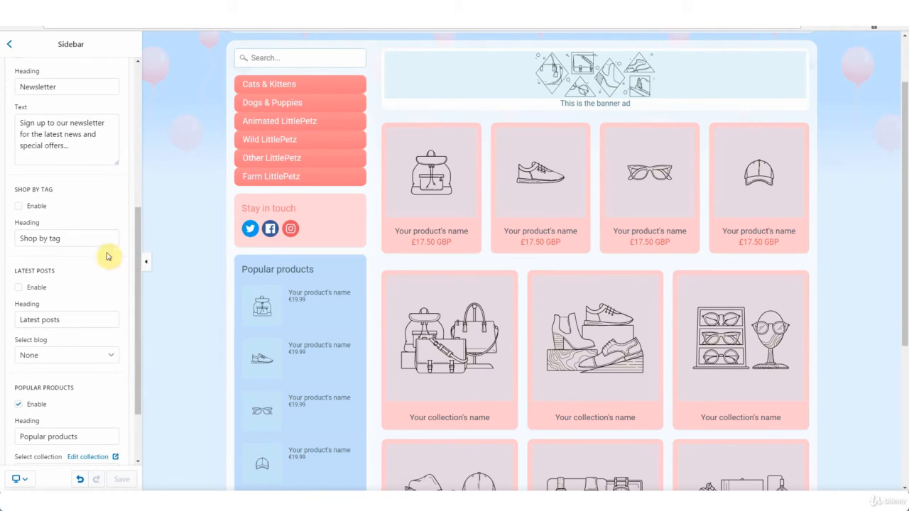
click(10, 44)
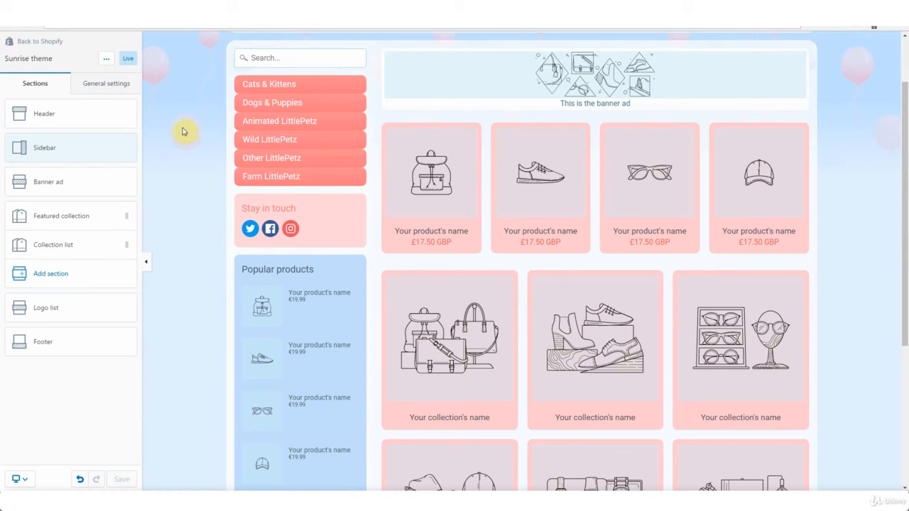
Try turning off the Banner ad on the home, collection, product, cart, single and blog pages.
click(79, 189)
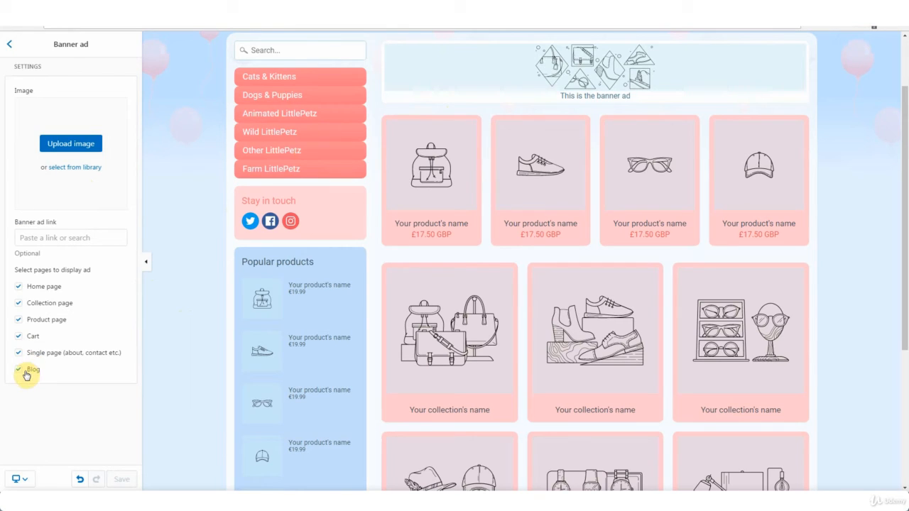
click(18, 286)
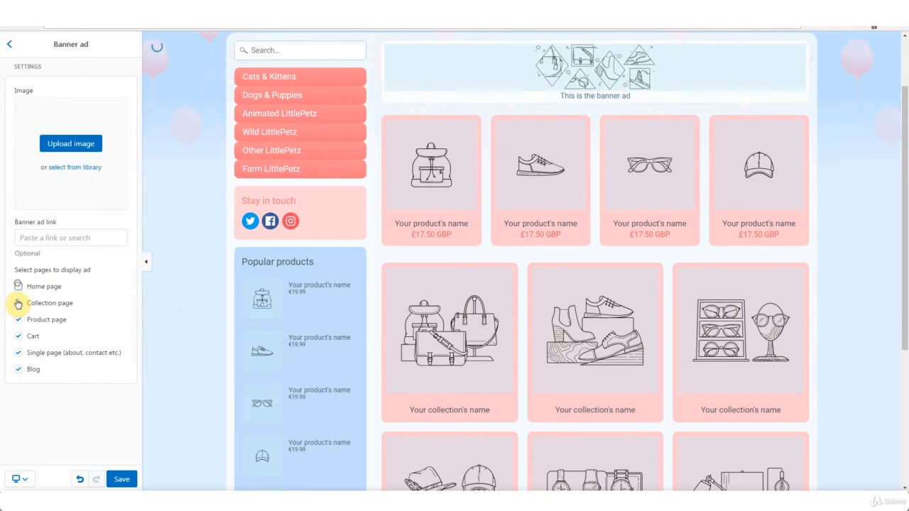
click(18, 304)
click(18, 320)
click(18, 352)
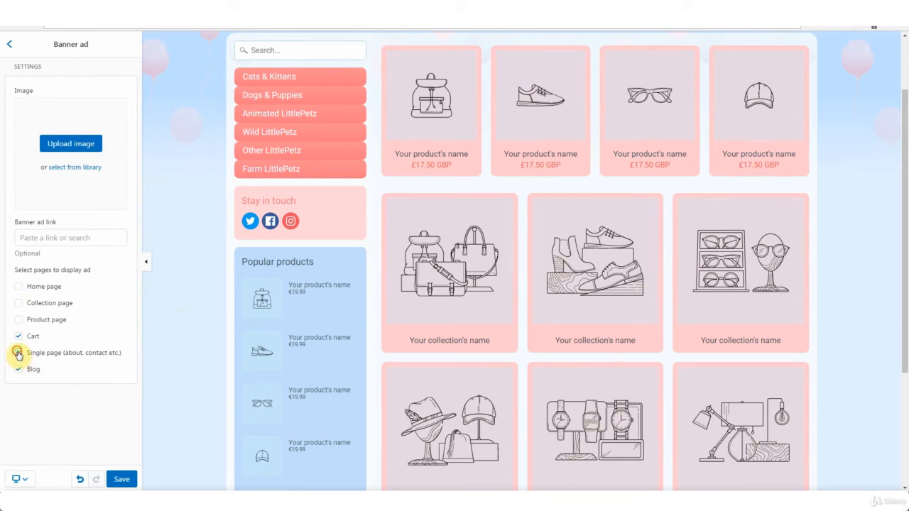
click(18, 369)
click(18, 336)
Try the Banner ad's home page display on and off, and restore the ad on all page types.
click(18, 286)
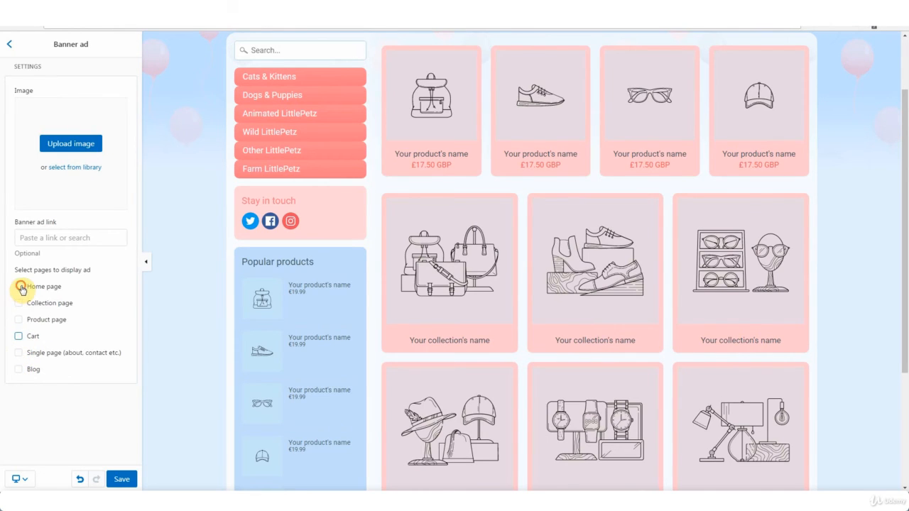
click(19, 321)
click(18, 287)
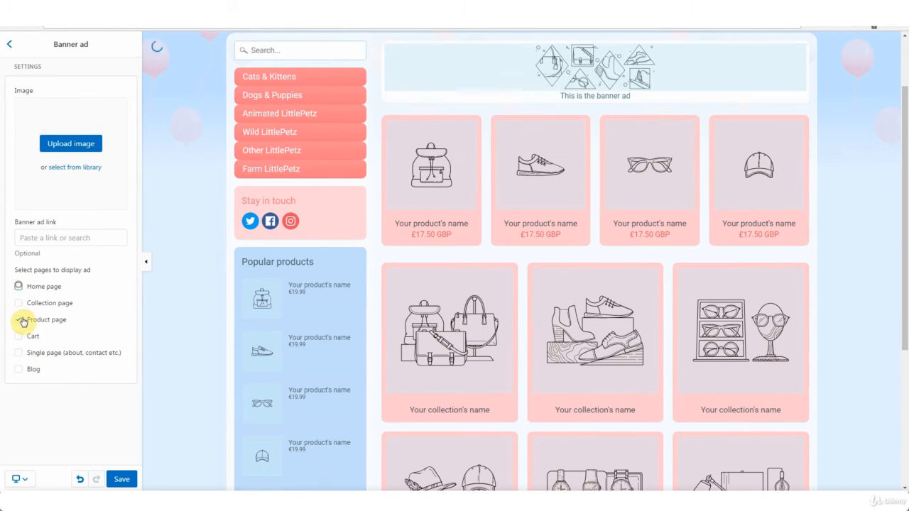
click(18, 287)
click(19, 303)
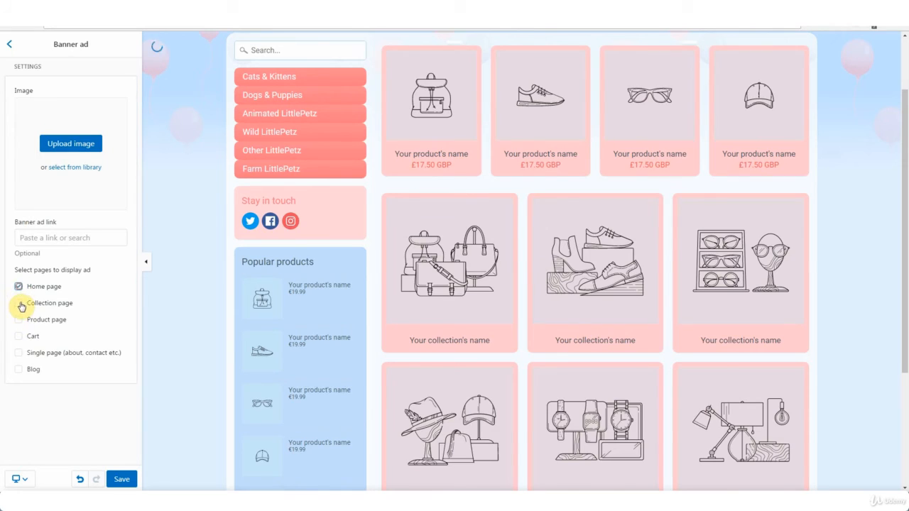
click(20, 320)
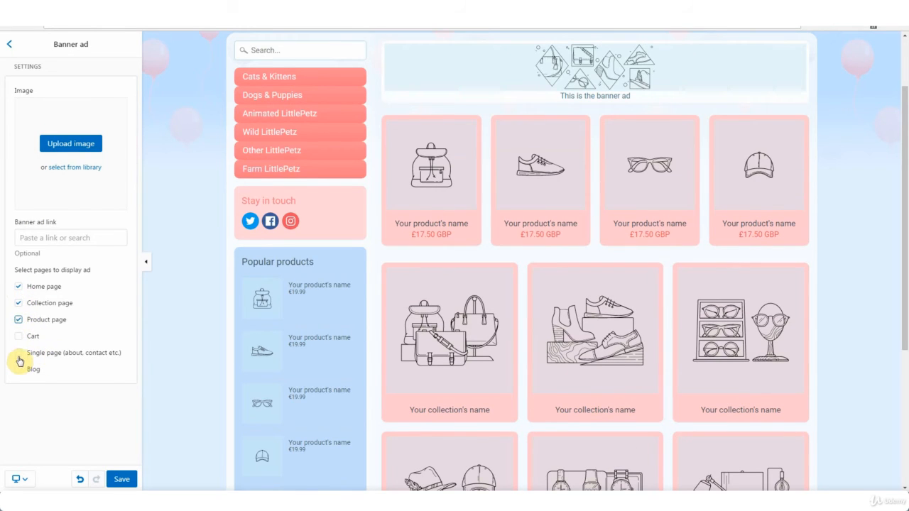
click(19, 353)
click(18, 369)
click(9, 44)
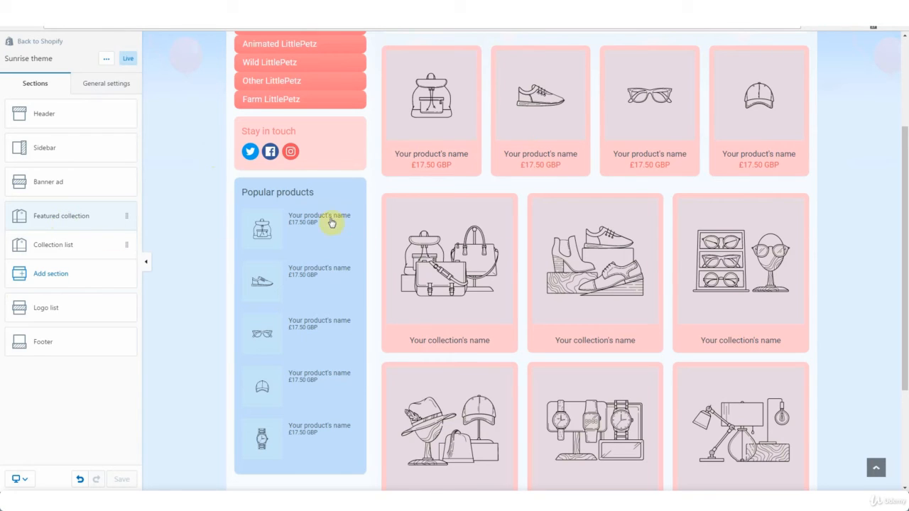
Look through the collections that can be assigned to the Featured collection section, leaving its settings as they are.
click(122, 222)
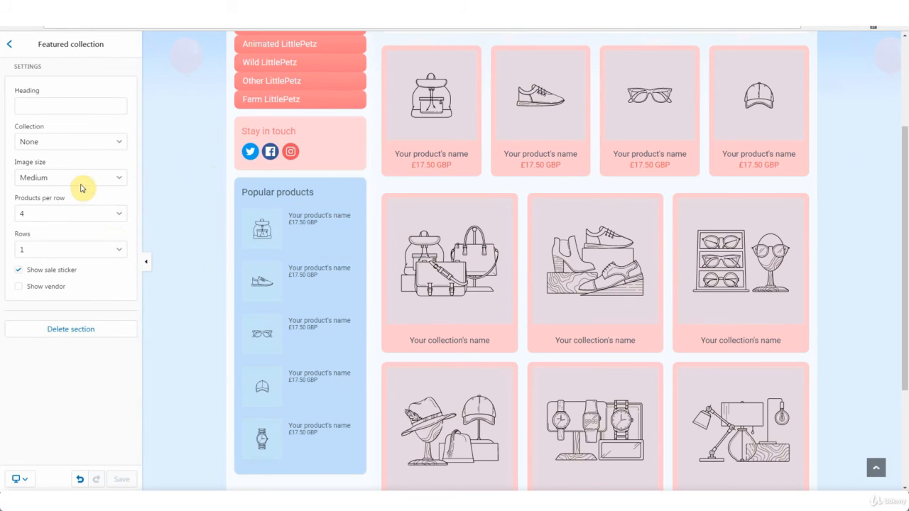
click(119, 145)
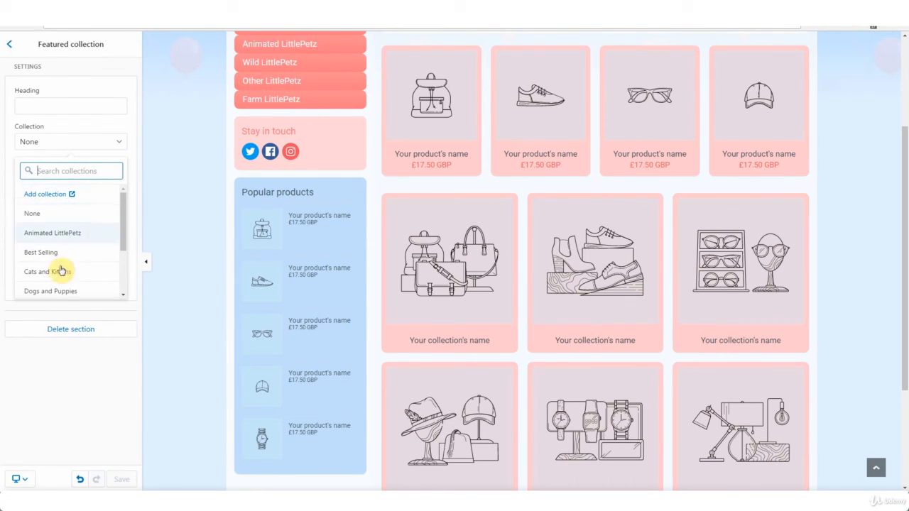
click(169, 192)
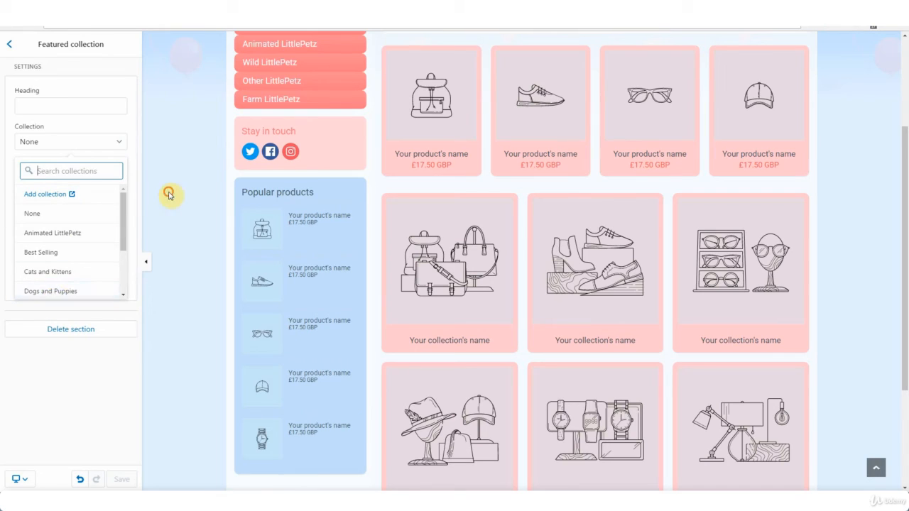
click(159, 141)
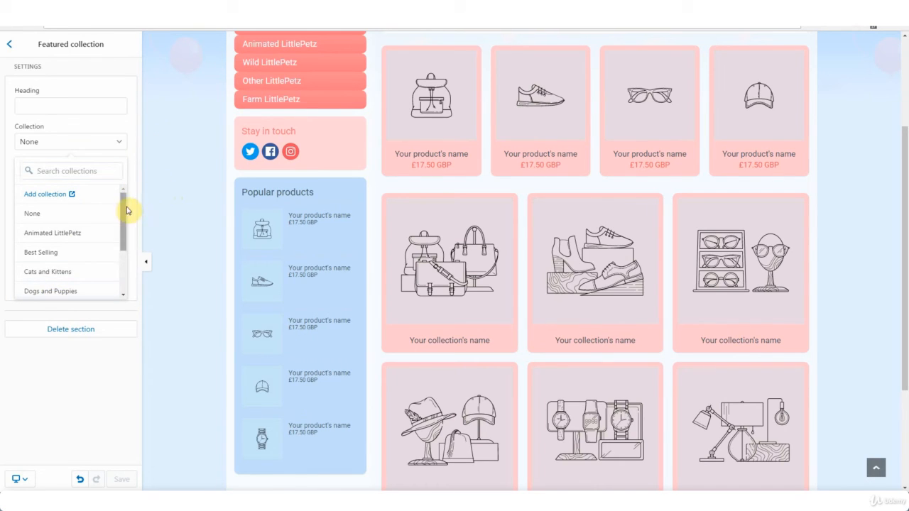
click(122, 213)
mouse_move(122, 213)
mouse_down()
mouse_move(121, 261)
mouse_move(124, 210)
mouse_up()
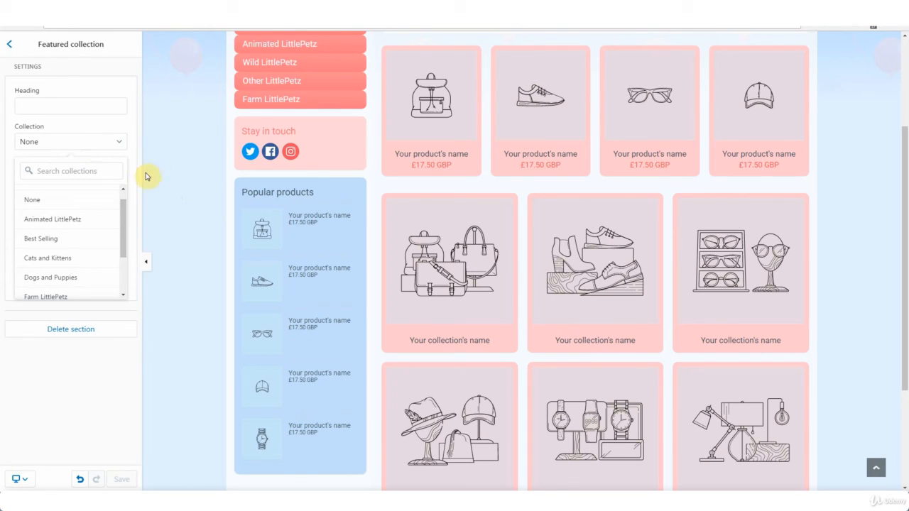
click(10, 161)
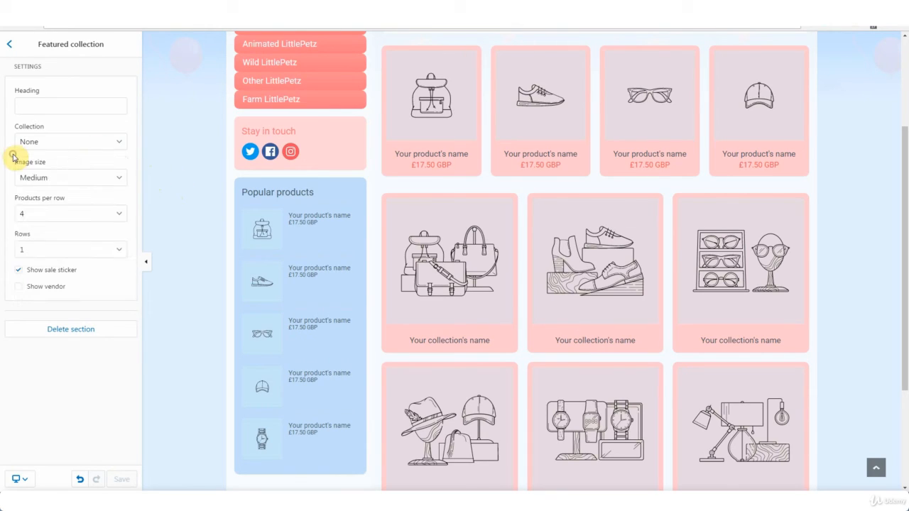
click(9, 47)
Try displaying the Logo list on the home page, hide it again, and look over its remaining settings.
click(77, 309)
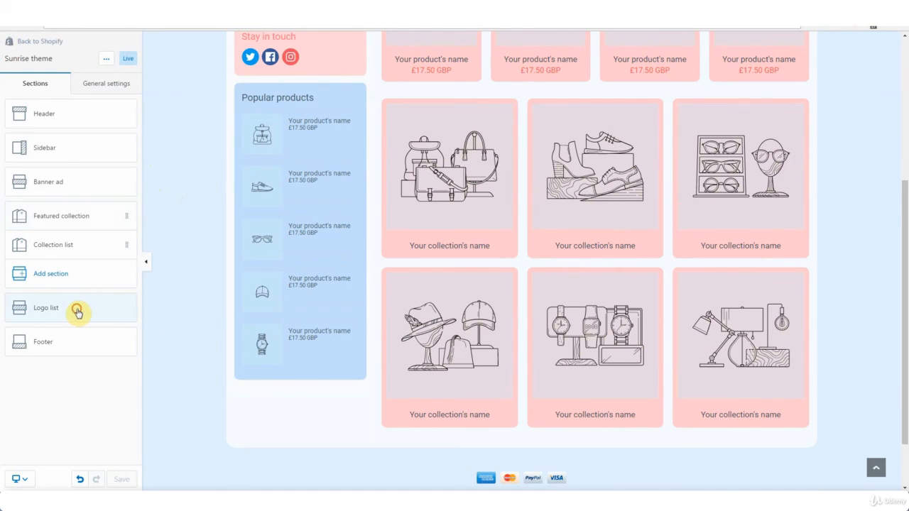
scroll(142, 260, down, 1)
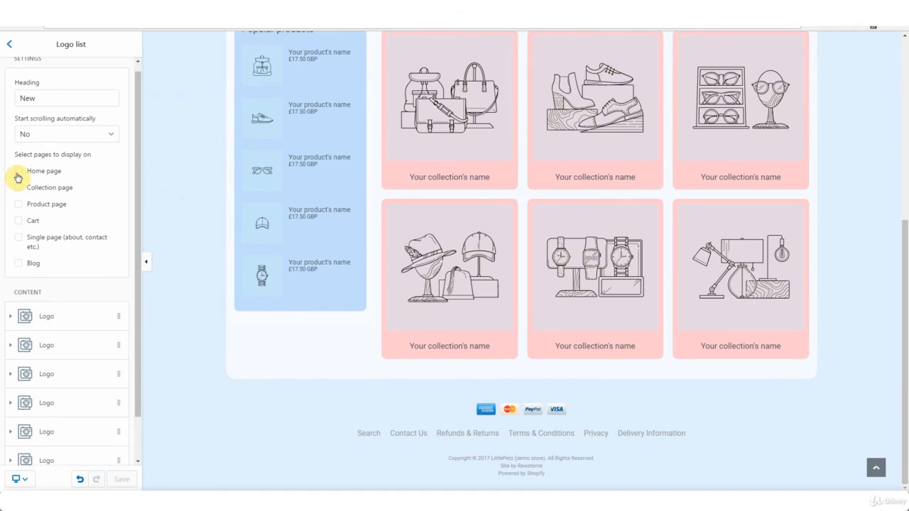
click(19, 171)
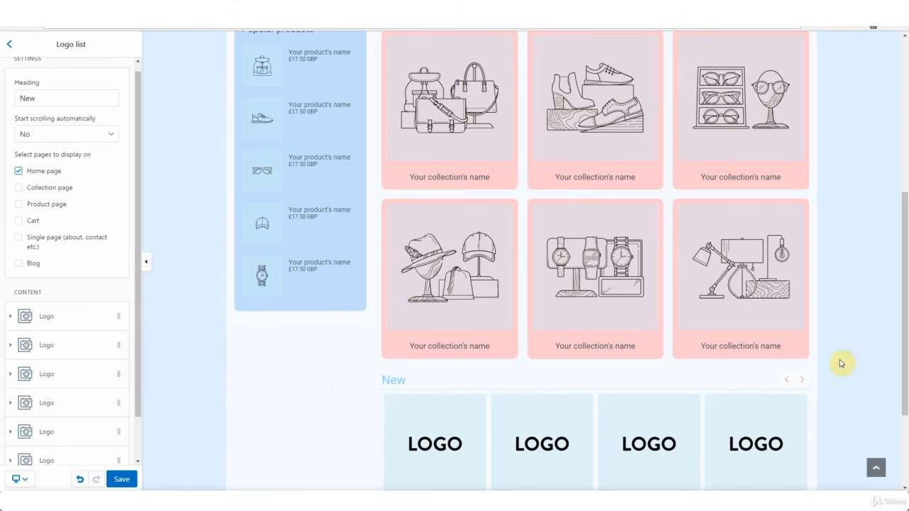
drag(901, 337, 898, 384)
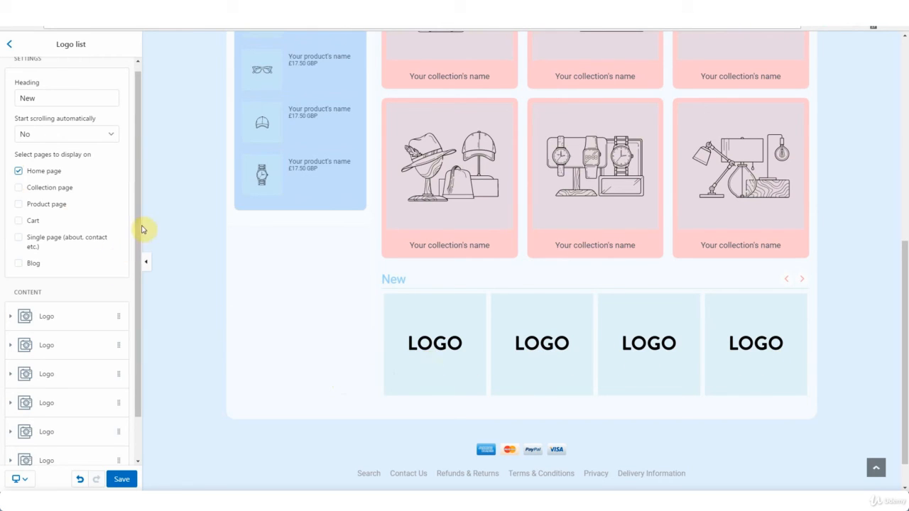
click(19, 174)
drag(138, 194, 139, 214)
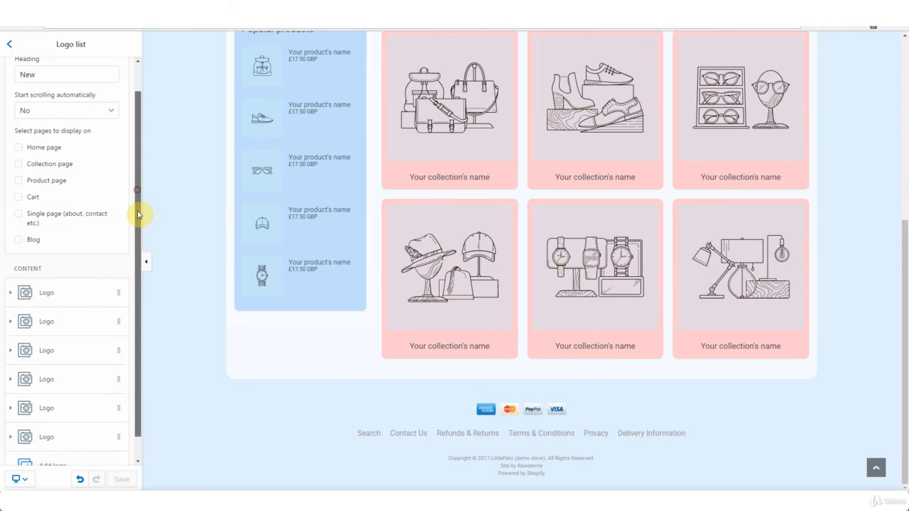
scroll(97, 137, up, 1)
click(10, 44)
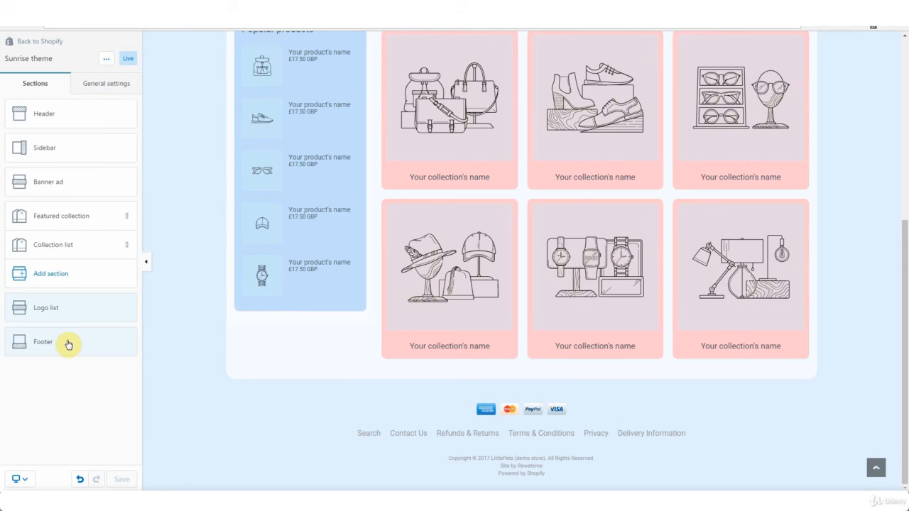
Check which menus can be assigned to the Footer section and try its payment icons option, keeping the icons shown.
click(54, 345)
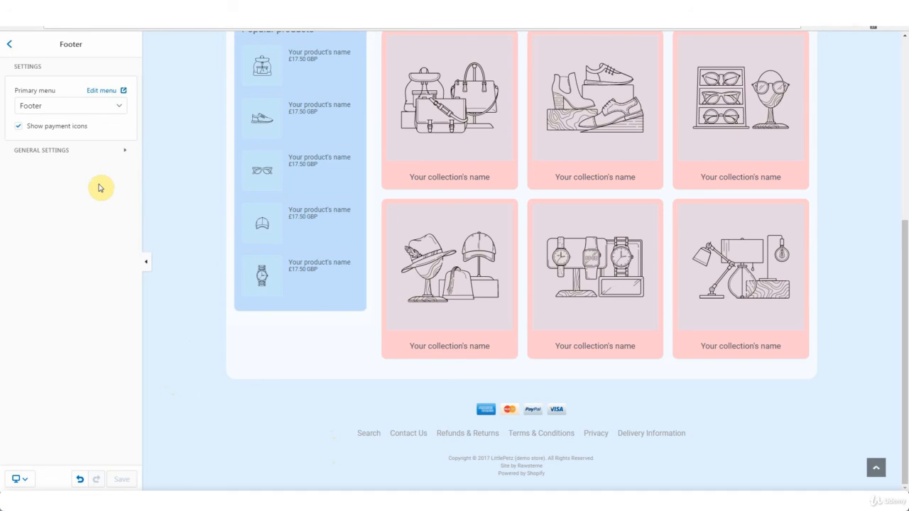
click(118, 105)
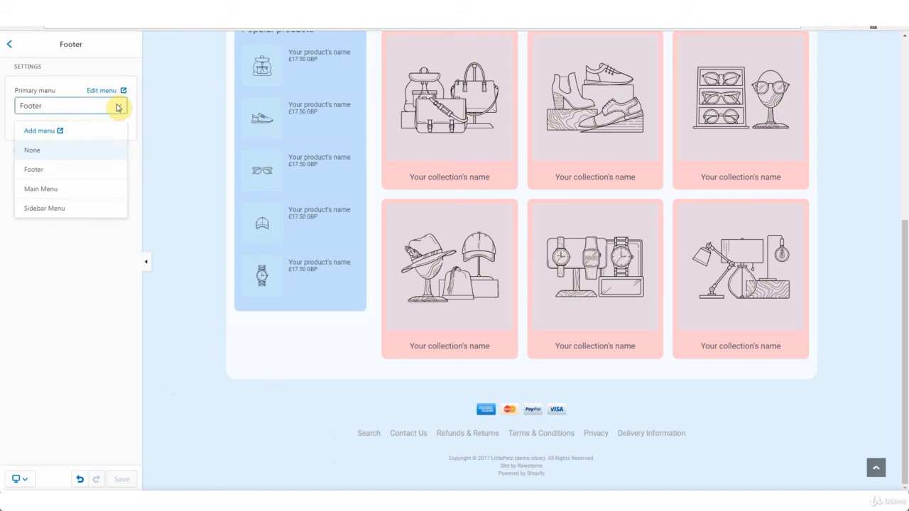
click(117, 106)
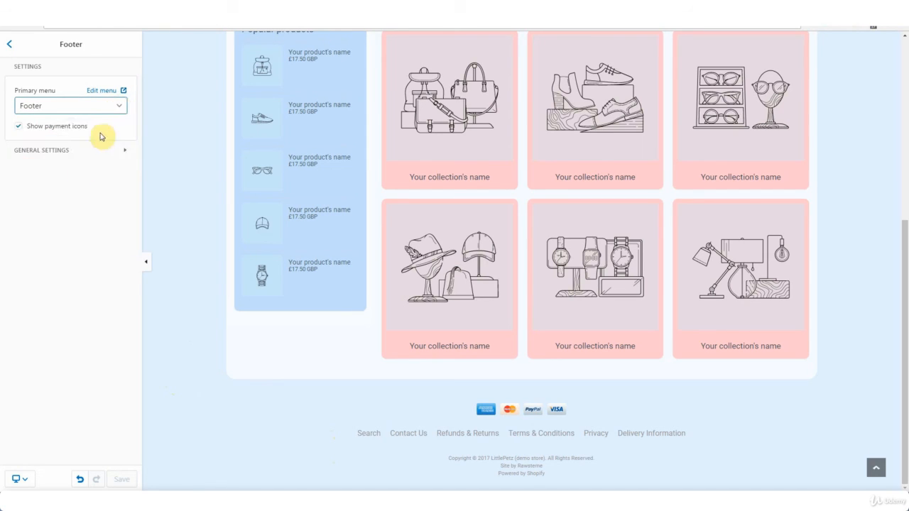
click(18, 127)
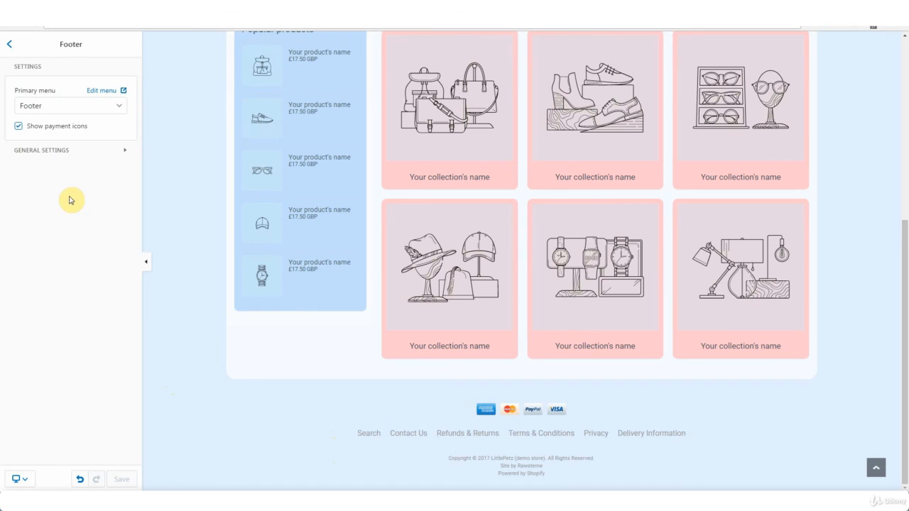
click(9, 44)
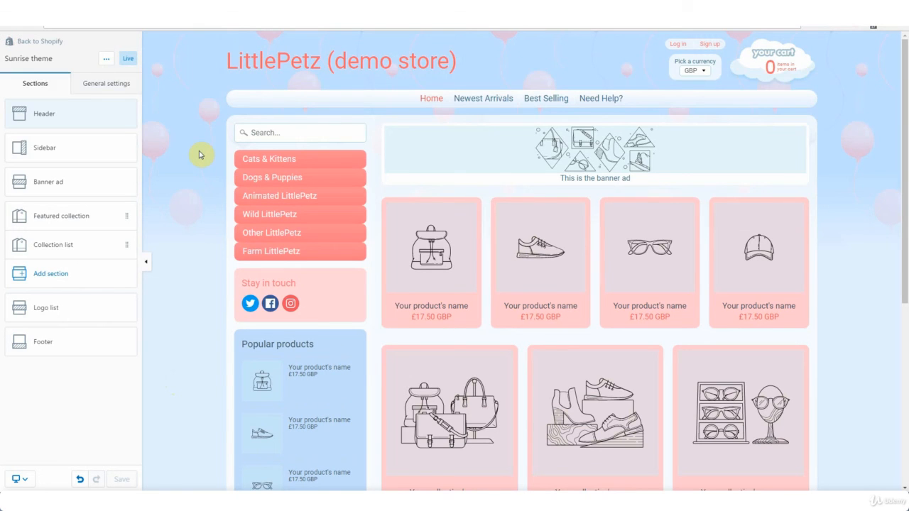